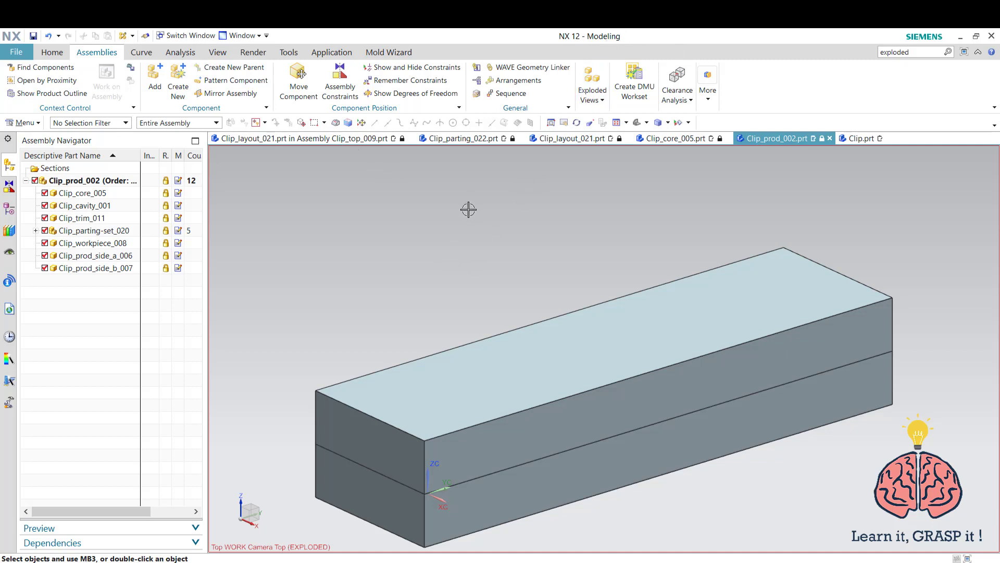
Play Sequence_1 to separate cavity, clothespin and core, then finish back to Modeling.
click(510, 93)
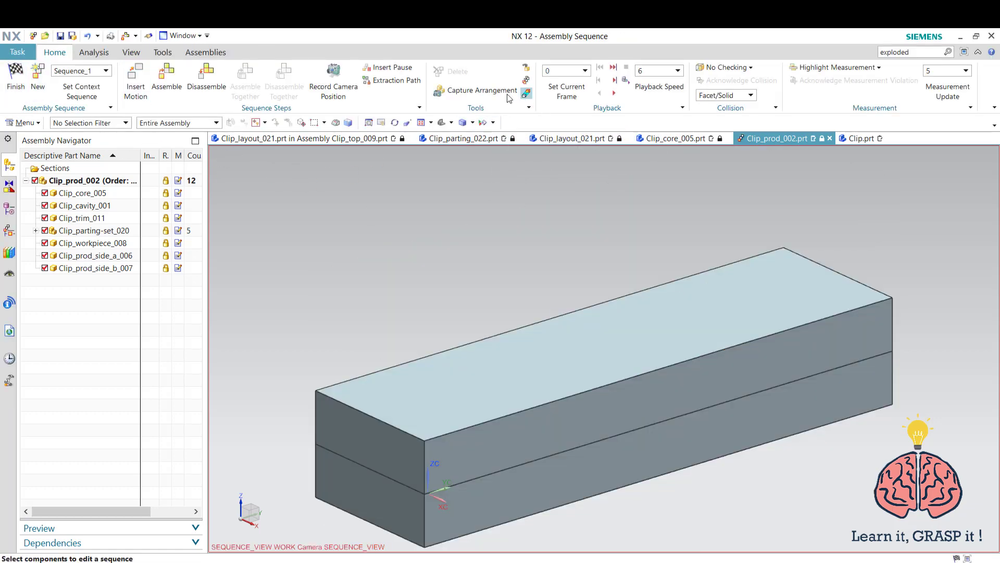
click(614, 93)
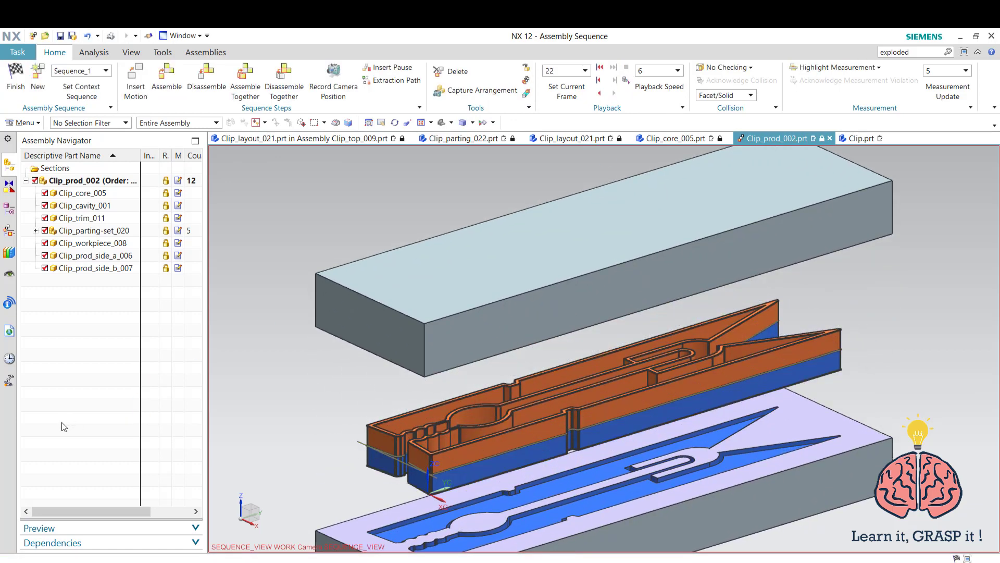
click(16, 78)
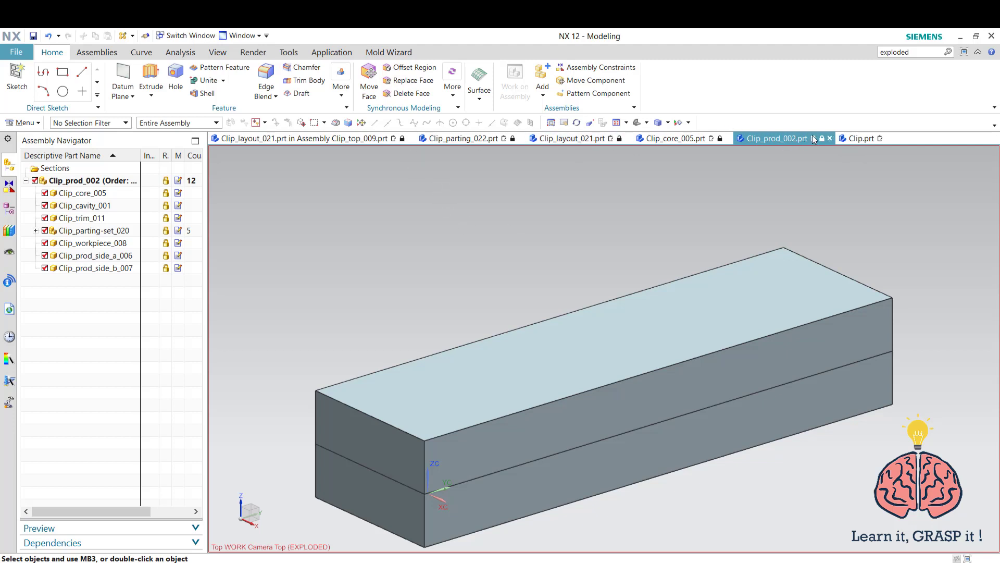
Close the prod, layout, core, parting and top clip parts with components, without saving.
click(829, 138)
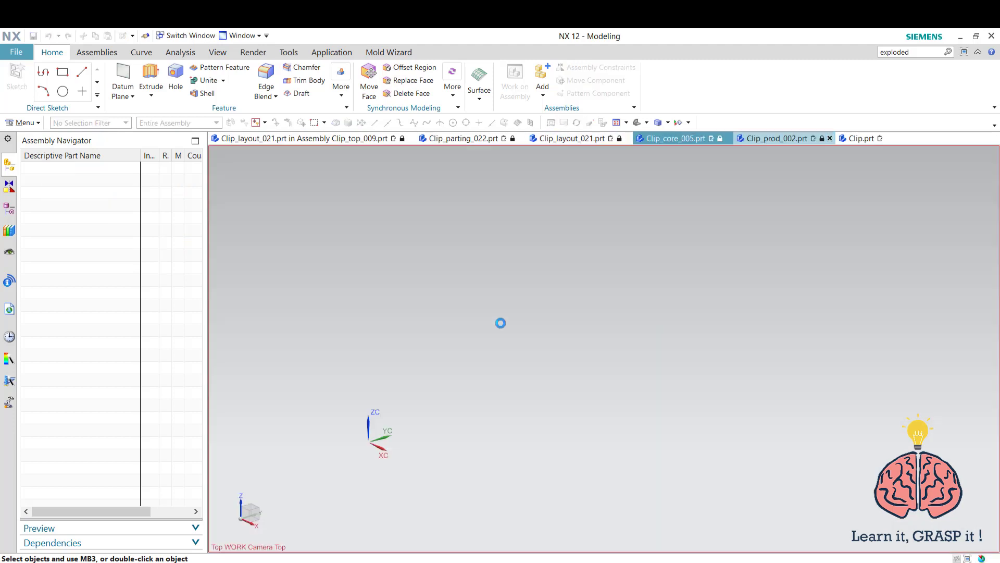
click(626, 137)
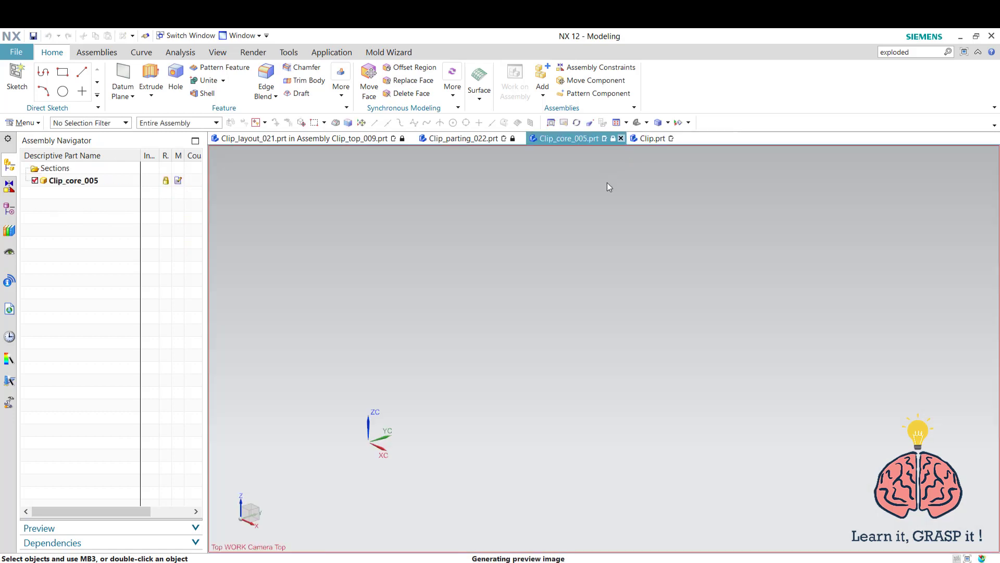
click(621, 138)
click(520, 138)
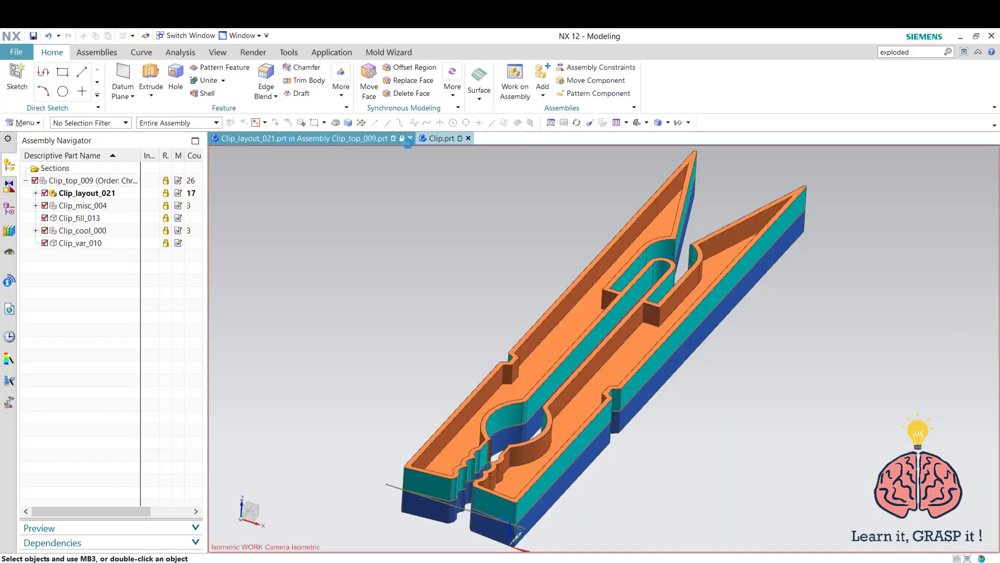
click(410, 138)
click(494, 319)
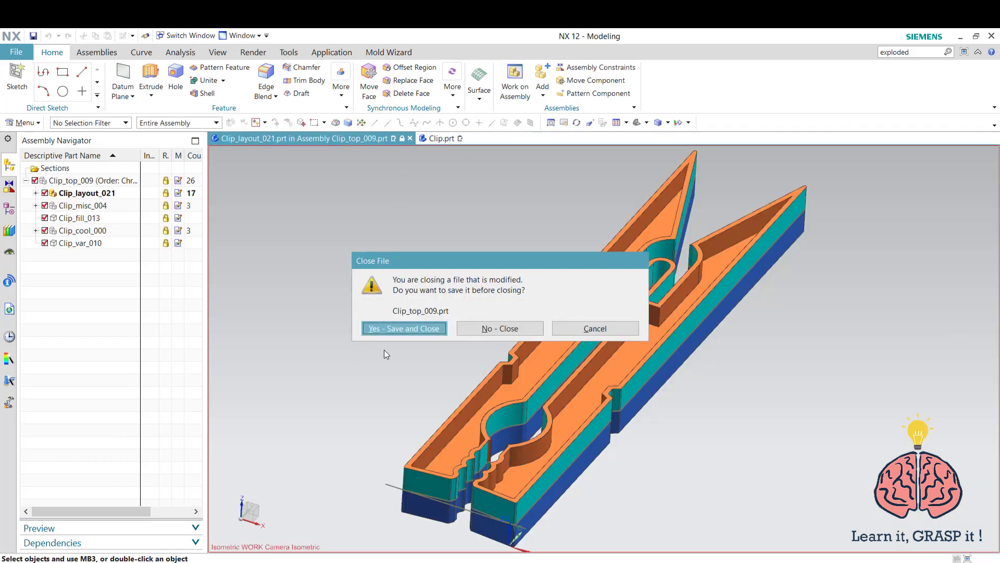
click(480, 328)
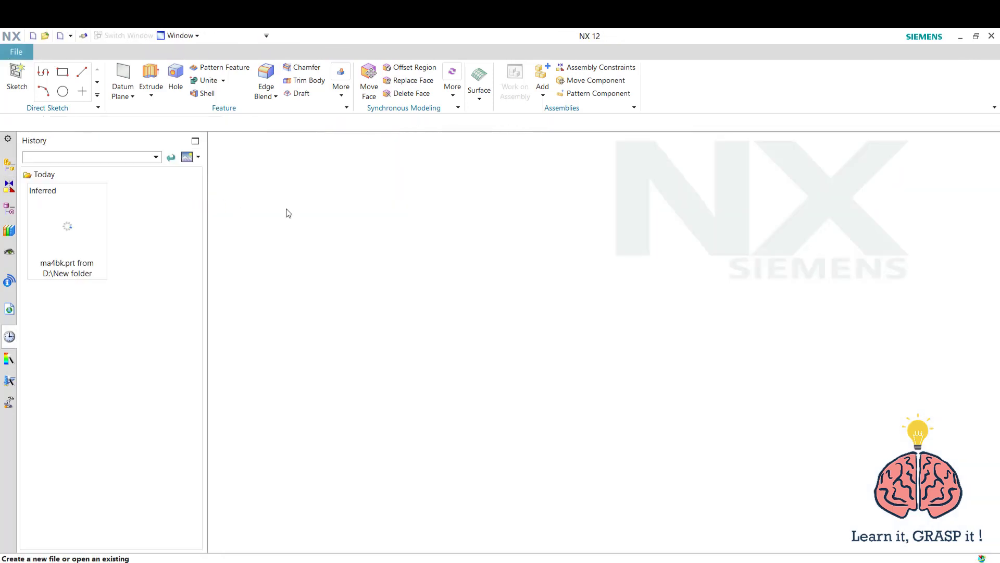
drag(96, 234, 46, 133)
key(ctrl+n)
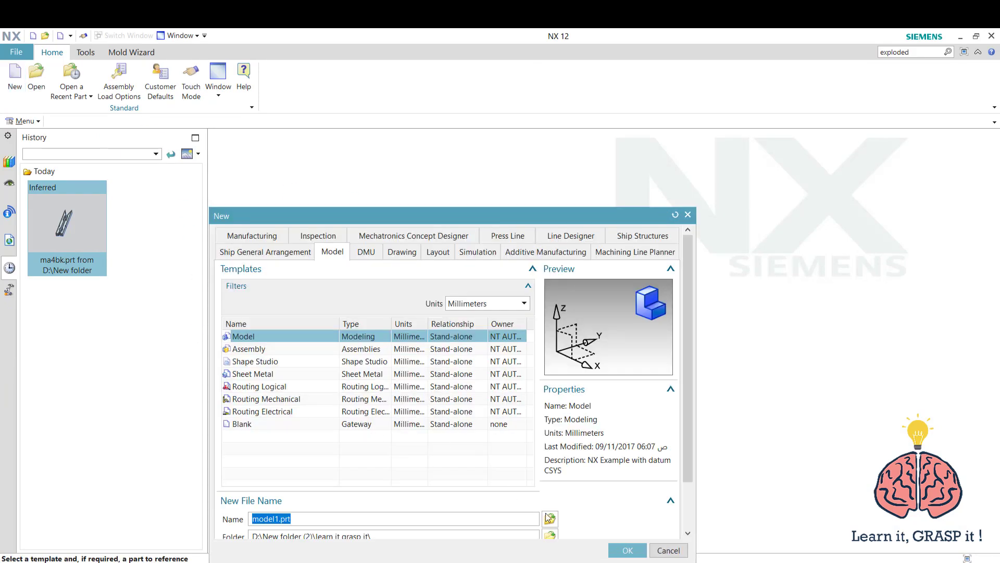
Create a new Model part named clip.
text(clip)
click(630, 549)
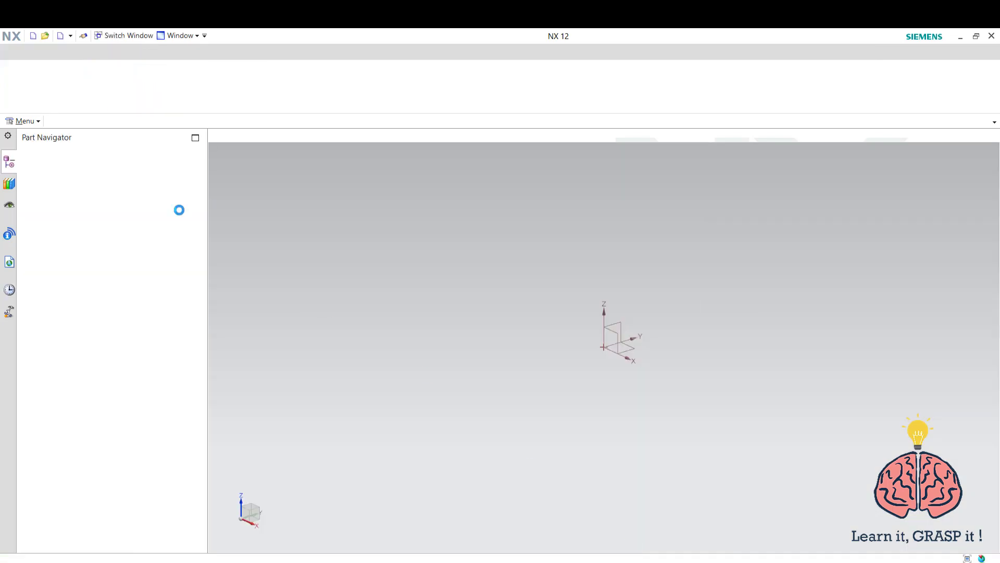
click(23, 46)
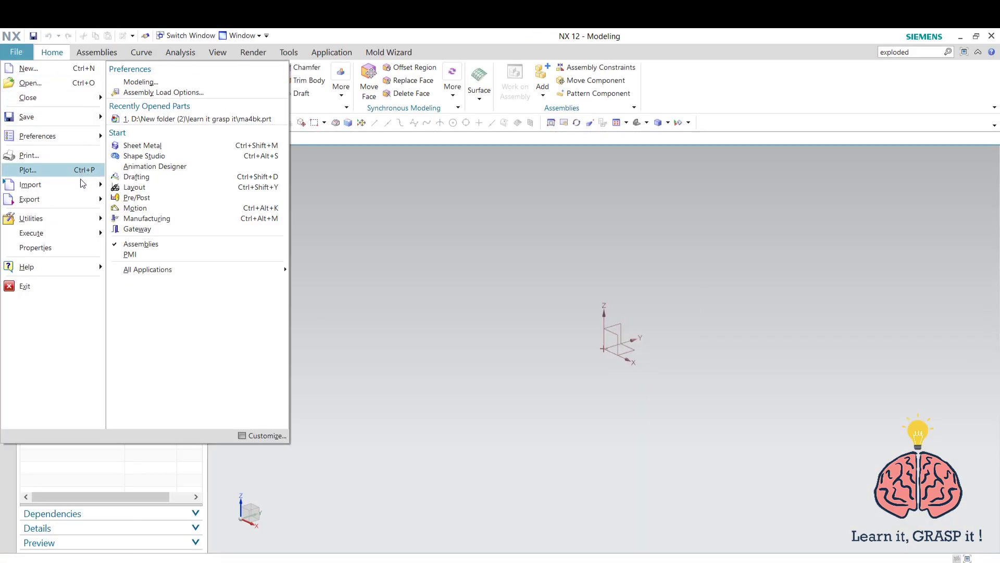
mouse_move(81, 191)
click(460, 193)
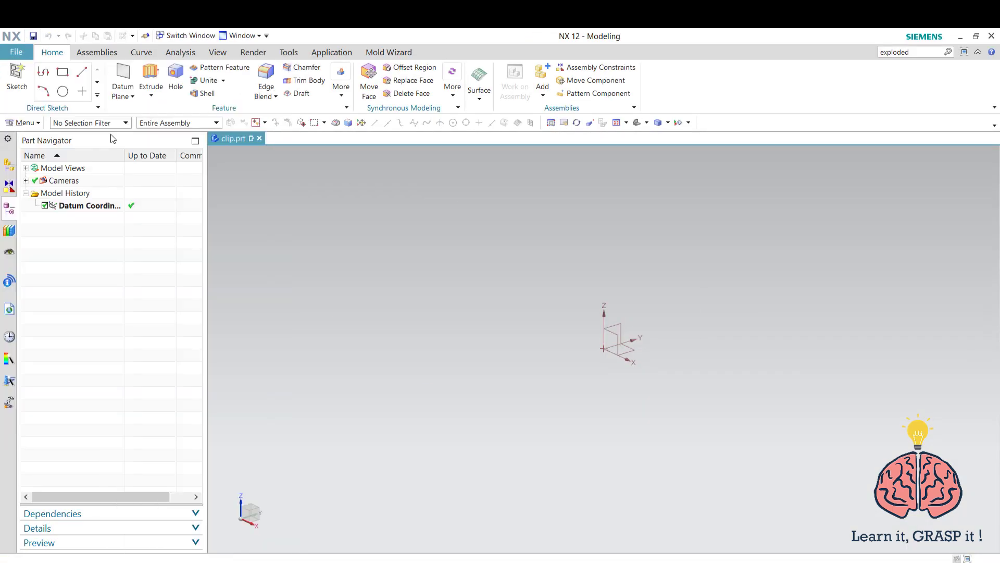
Import the clip.x_t Parasolid clothespin body and fit it in view.
click(16, 52)
mouse_move(79, 184)
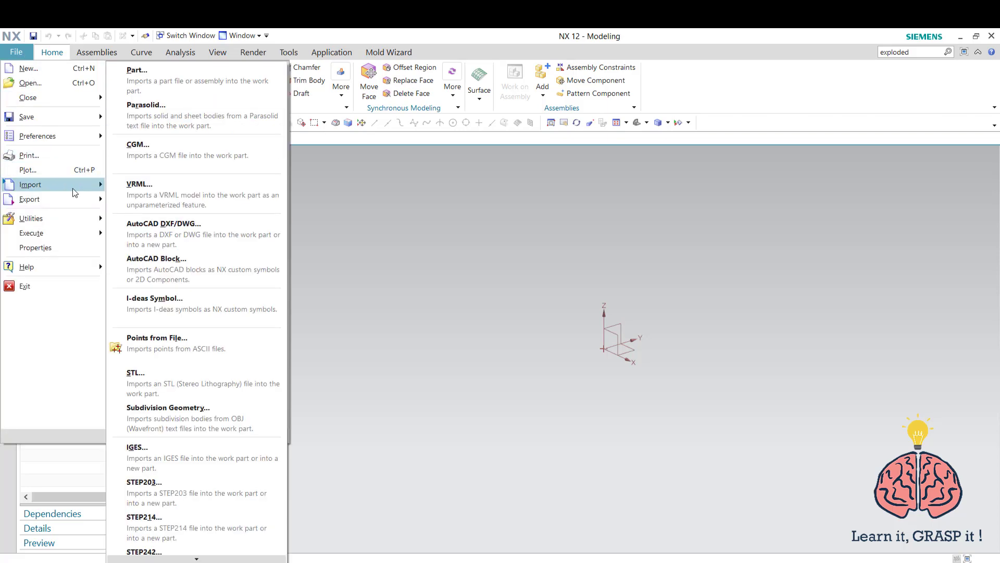
click(166, 107)
double_click(433, 271)
key(ctrl+f)
Switch to the Mold application and restore the hidden Mold Wizard ribbon tab.
click(384, 54)
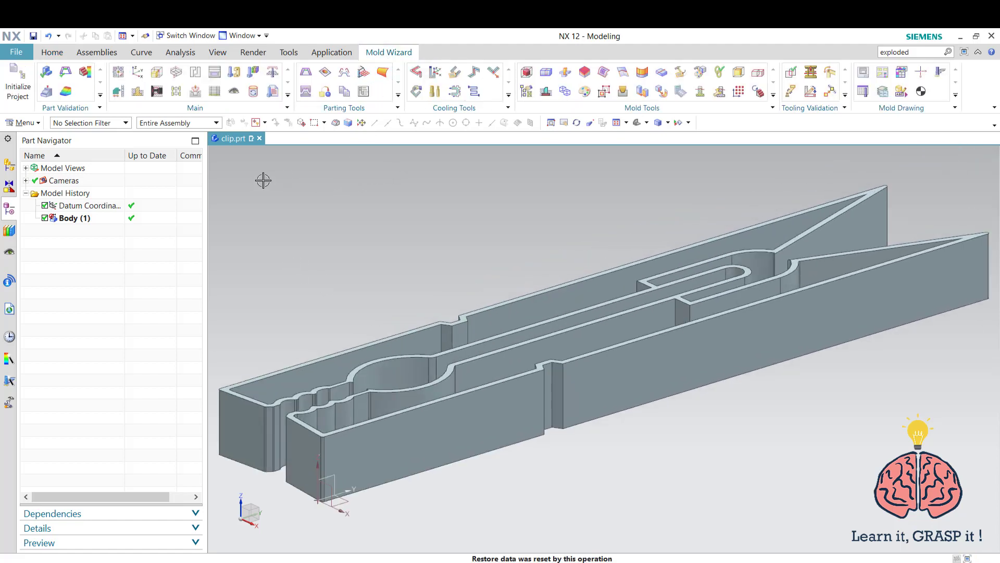
right_click(389, 58)
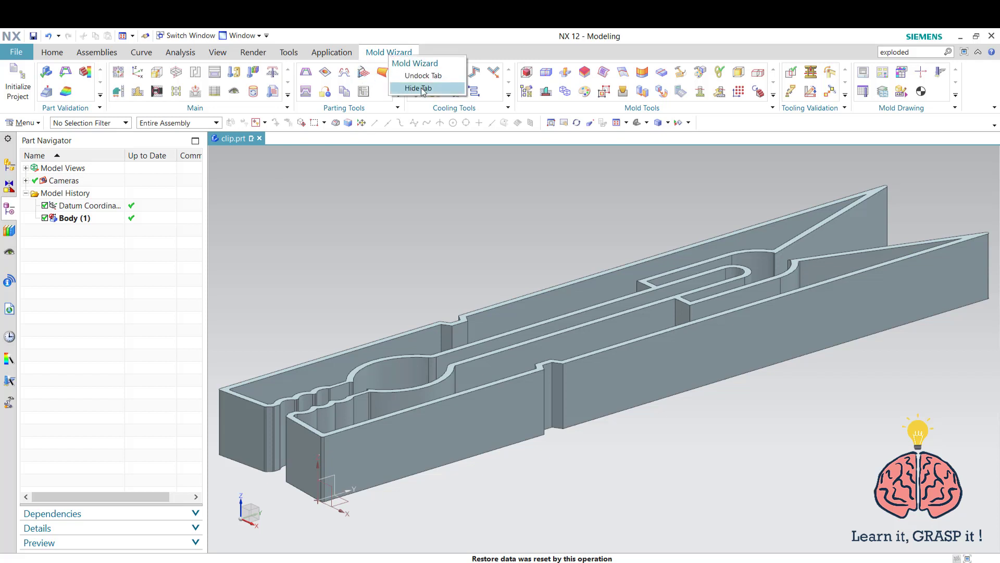
click(418, 88)
click(328, 54)
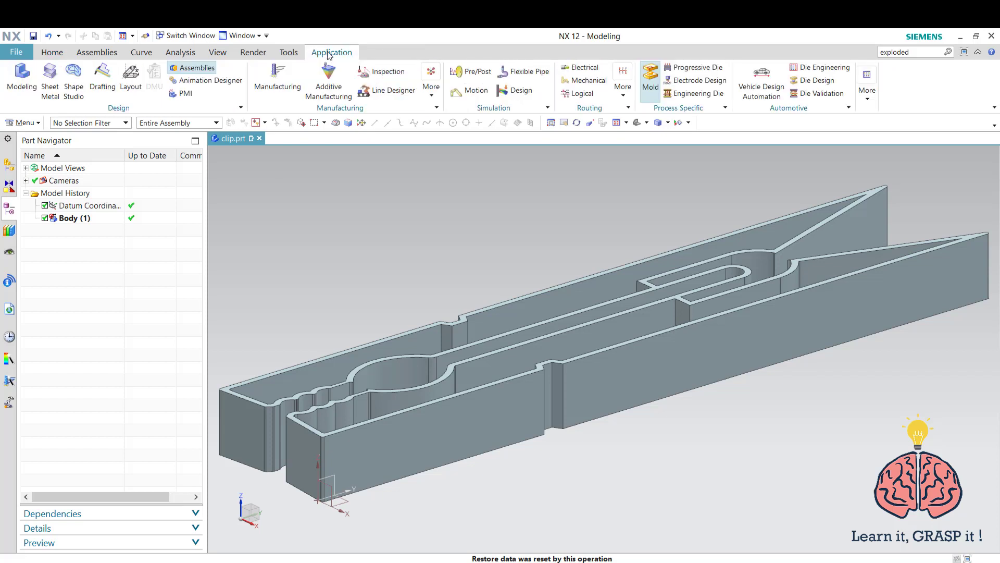
click(651, 87)
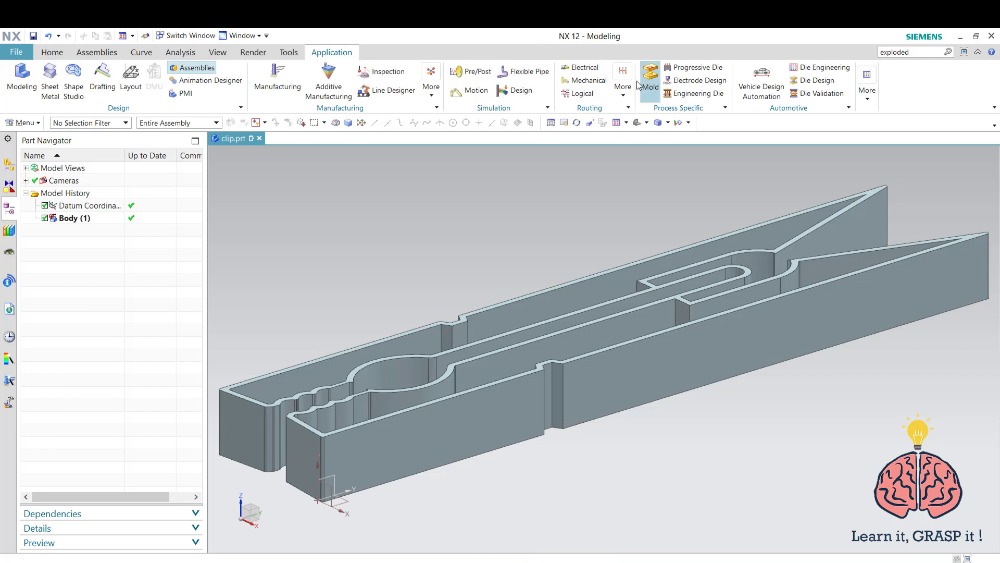
right_click(392, 58)
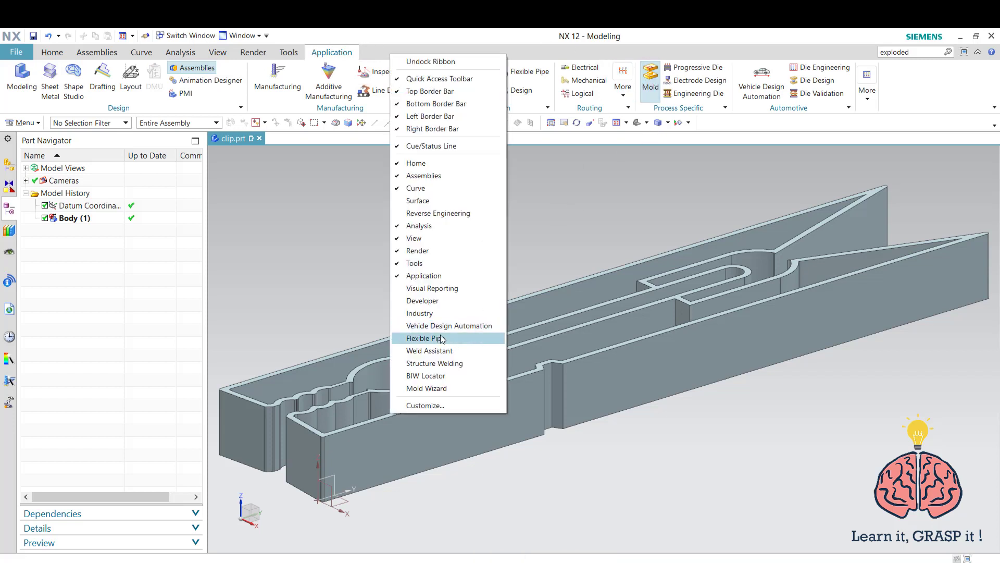
click(444, 389)
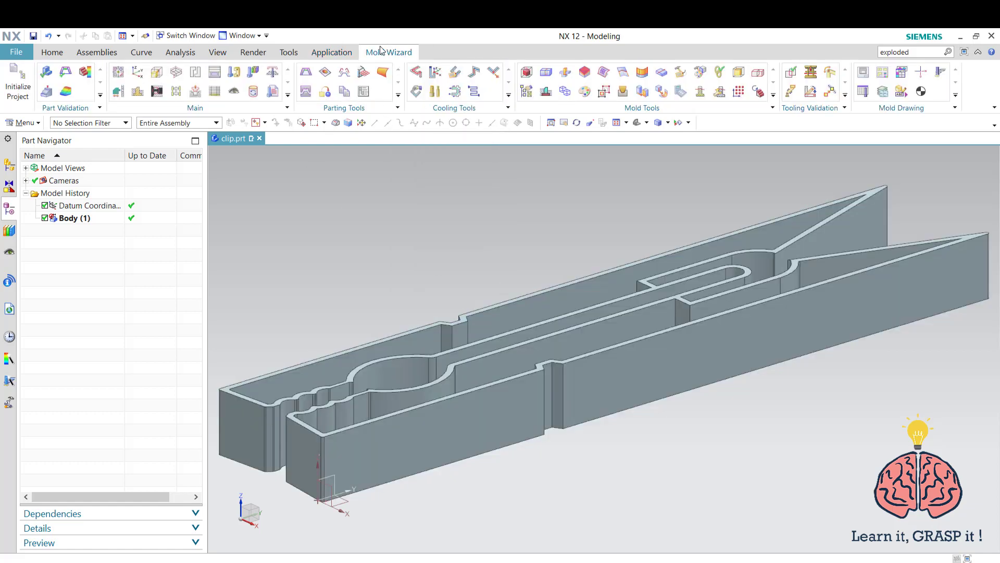
Initialize mold project 'clip' with material NONE and Mold.V1 configuration.
click(14, 87)
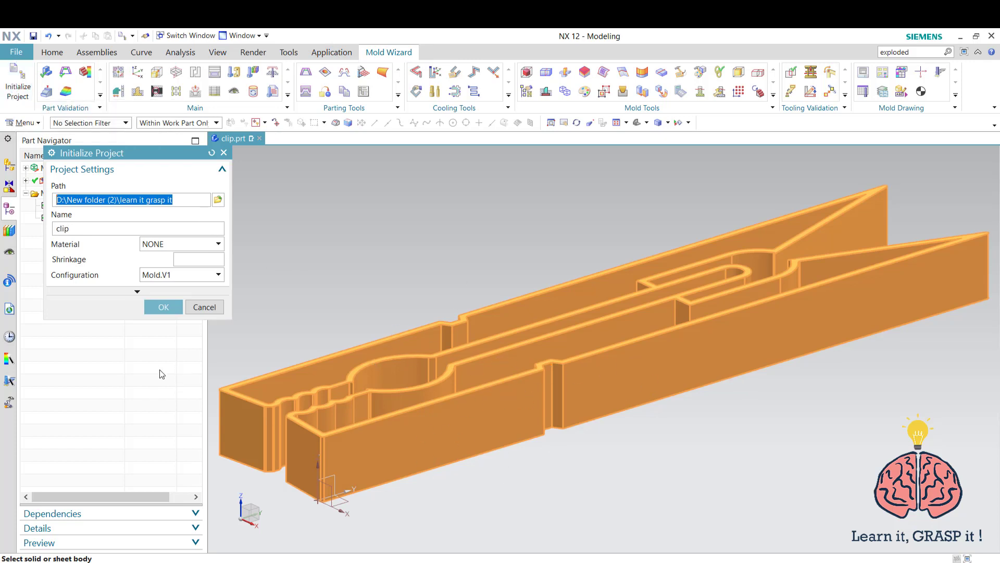
key(Tab)
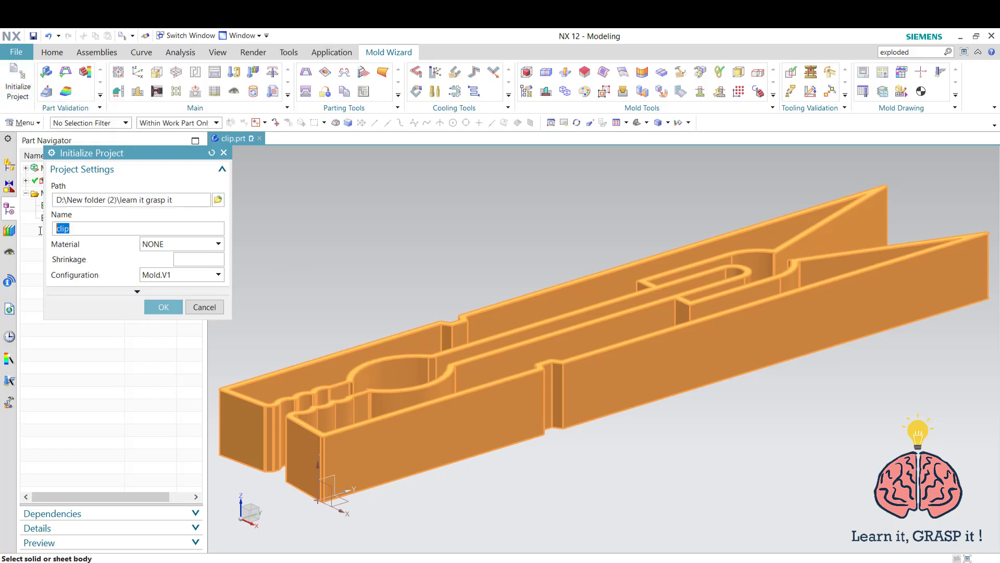
click(86, 233)
drag(138, 152, 272, 161)
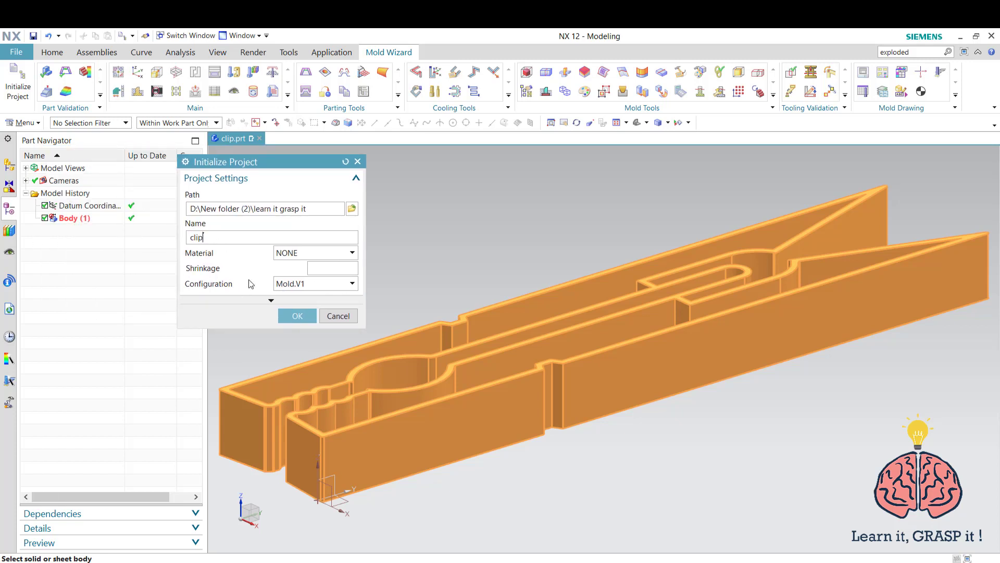
click(308, 256)
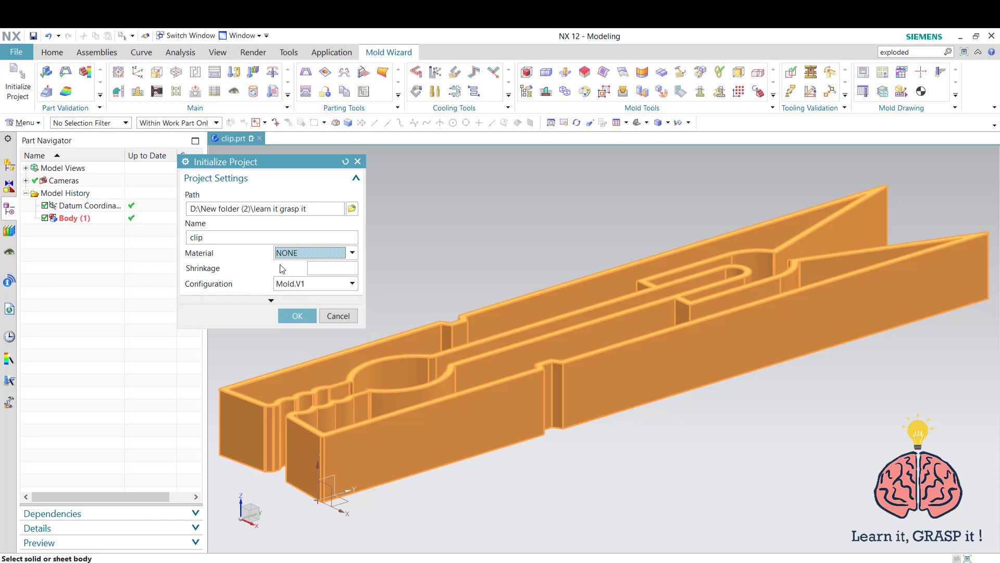
click(291, 319)
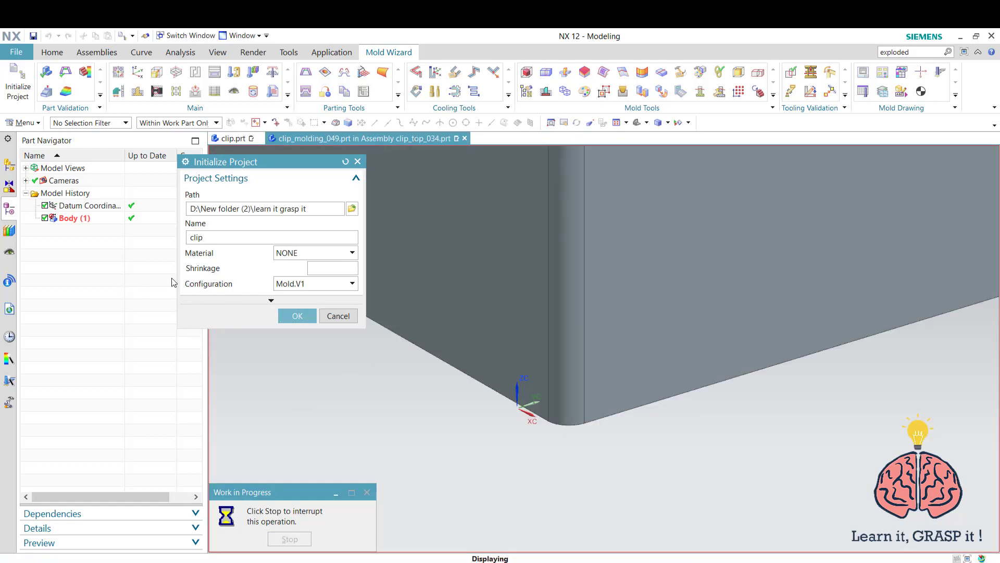
Dismiss the info message, show the clip_top_034 assembly tree, and start the Workpiece command.
key(Return)
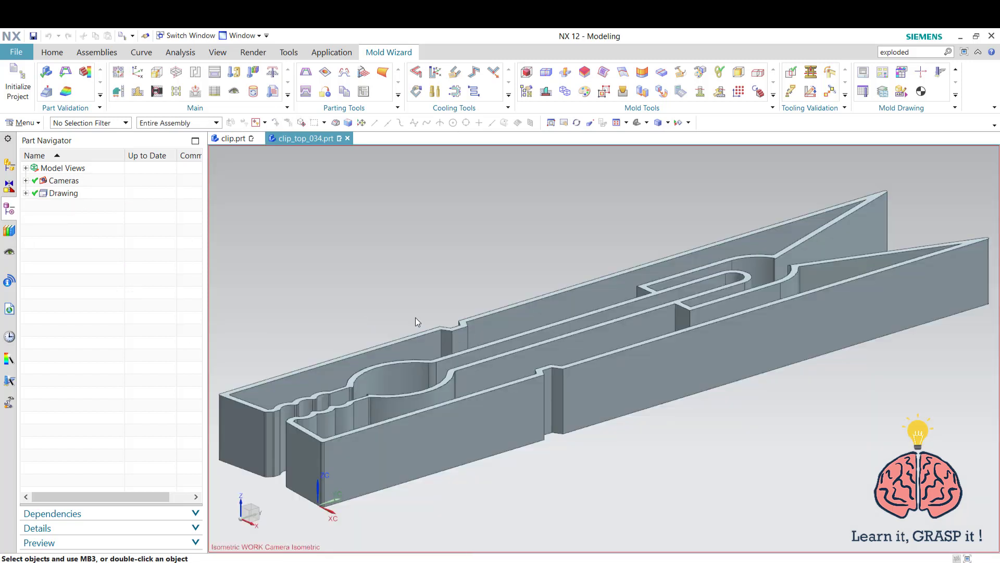
click(8, 163)
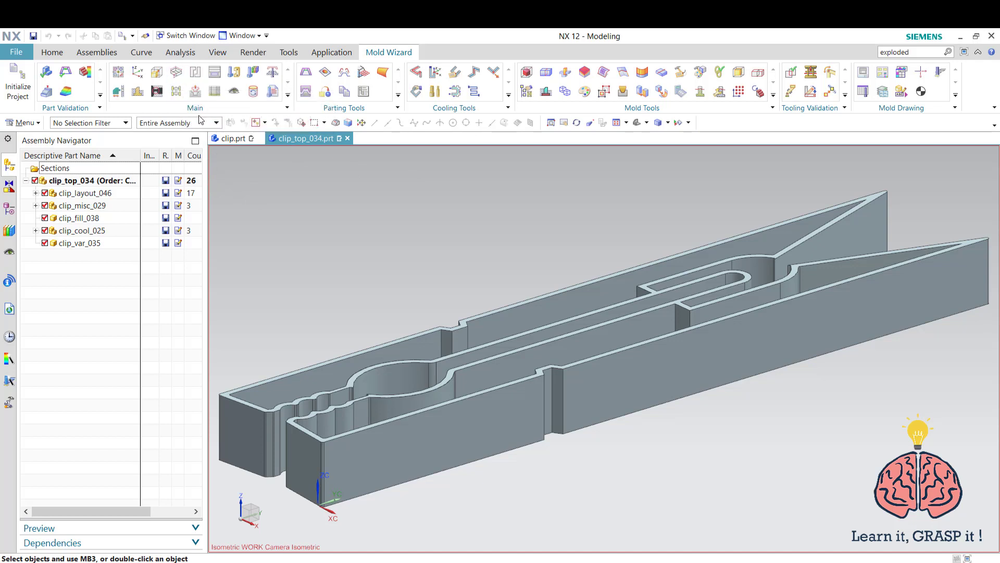
click(177, 73)
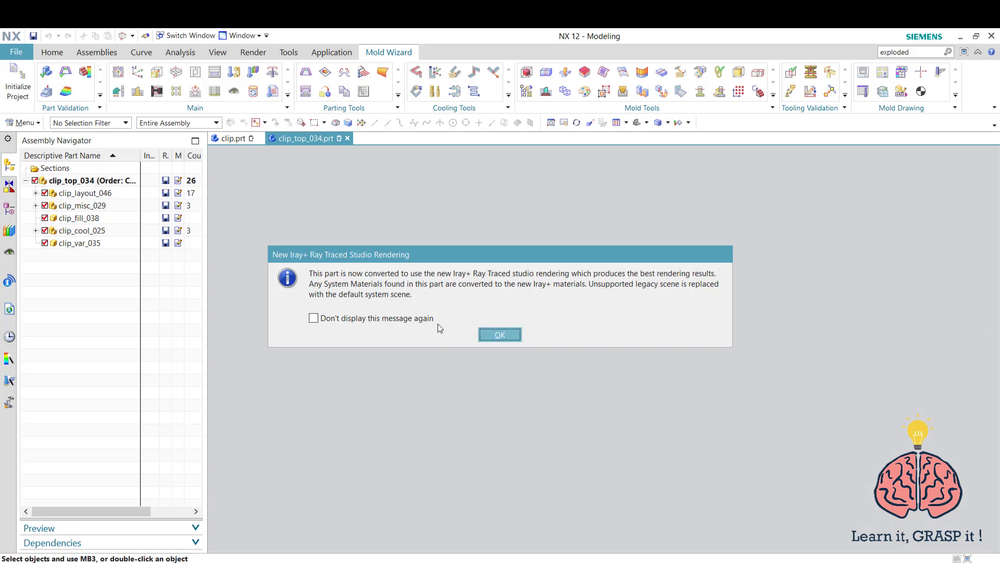
Suppress the Iray+ notice and create a User Defined Block workpiece from -25 to 55 mm.
click(313, 317)
click(499, 335)
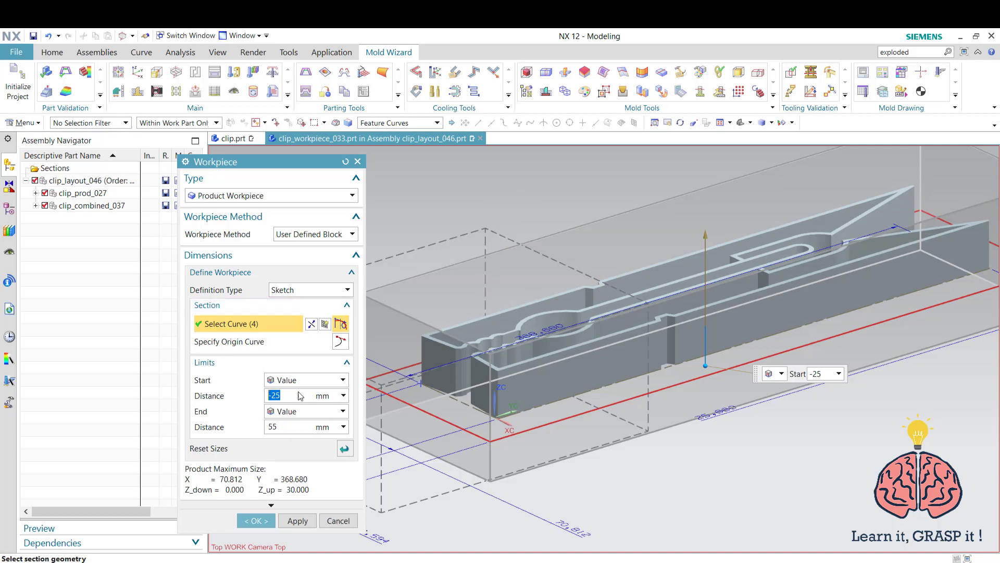
click(260, 526)
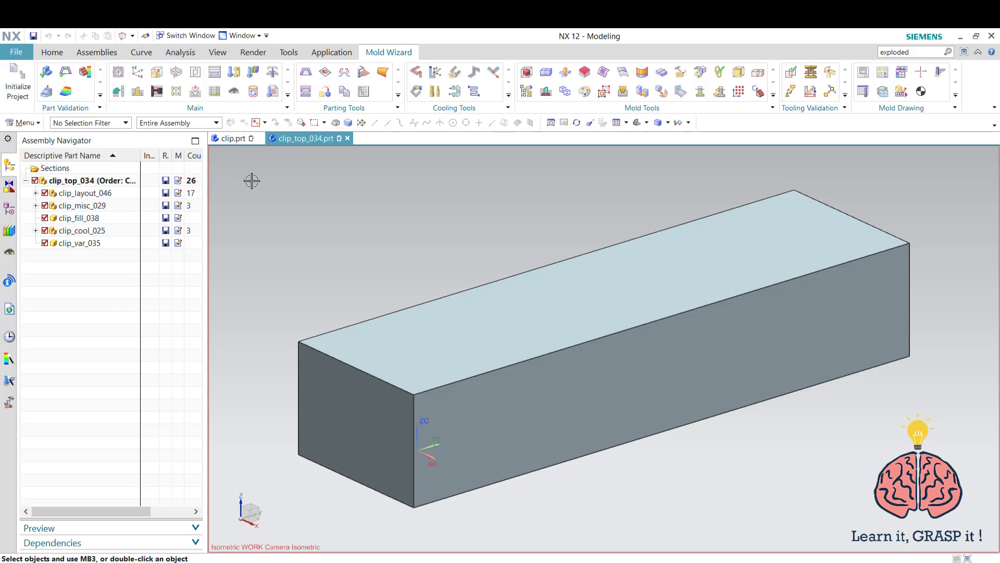
click(73, 181)
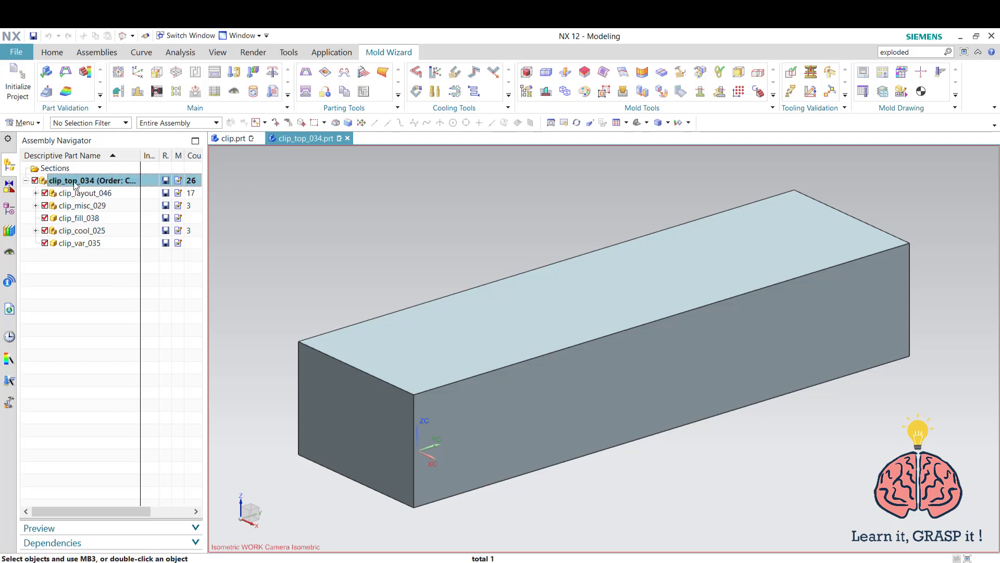
key(Escape)
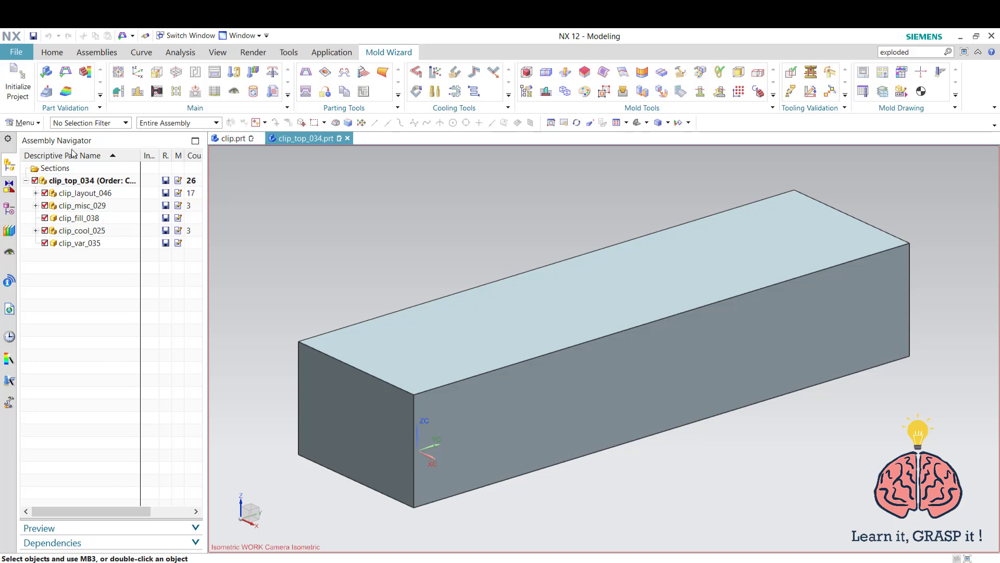
Calculate Check Regions, showing 49 cavity, 49 core and 70 undefined faces.
click(71, 76)
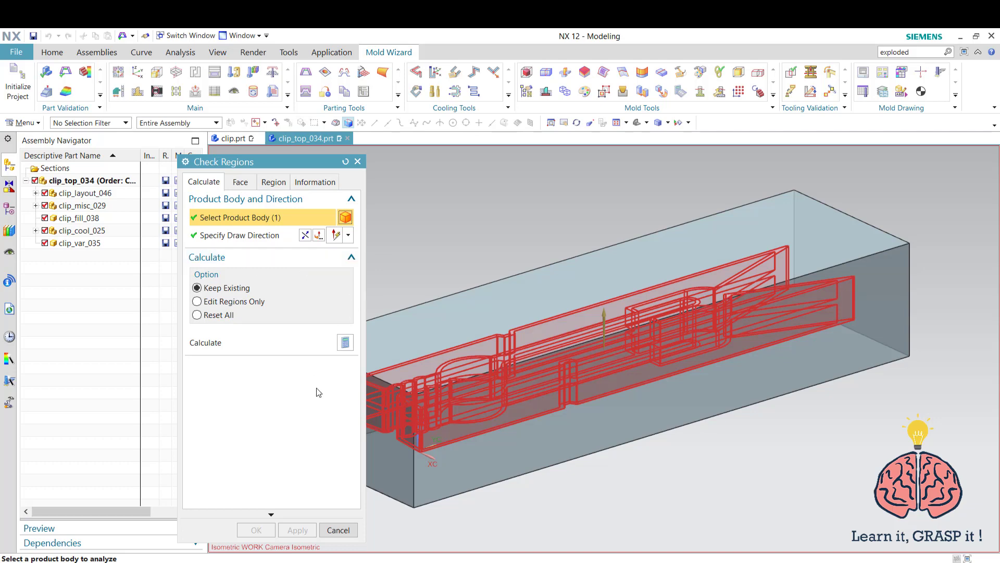
click(273, 182)
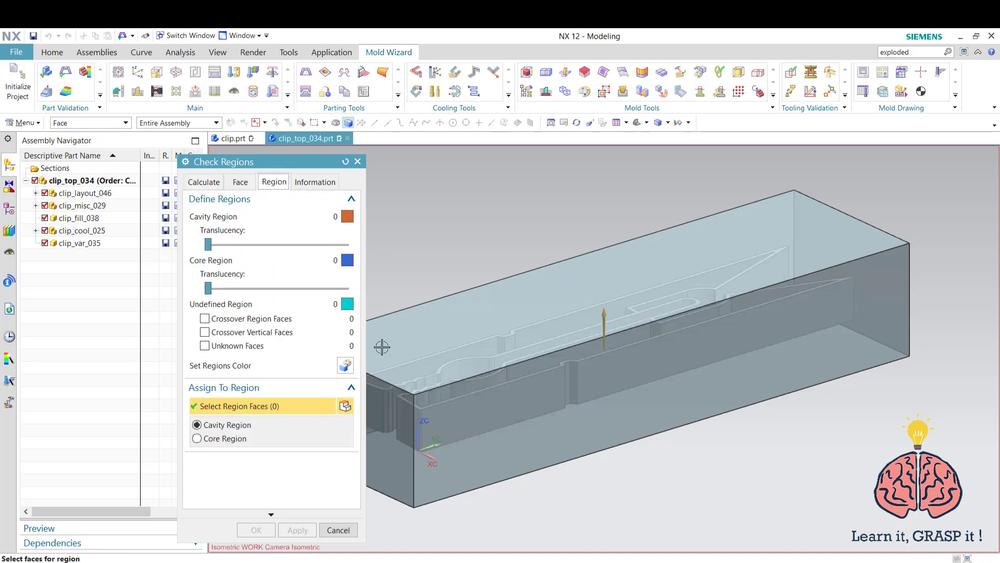
click(203, 181)
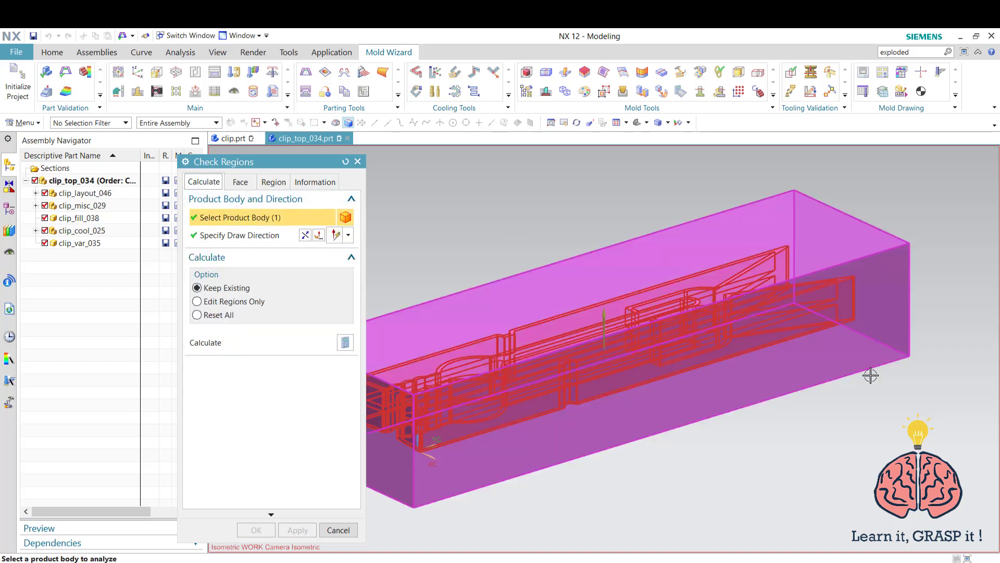
click(346, 342)
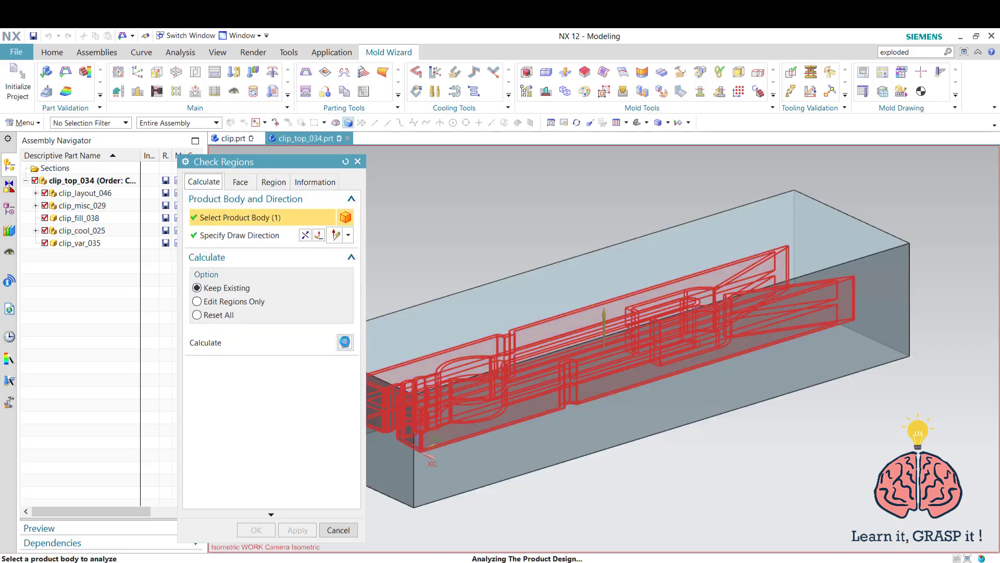
click(274, 182)
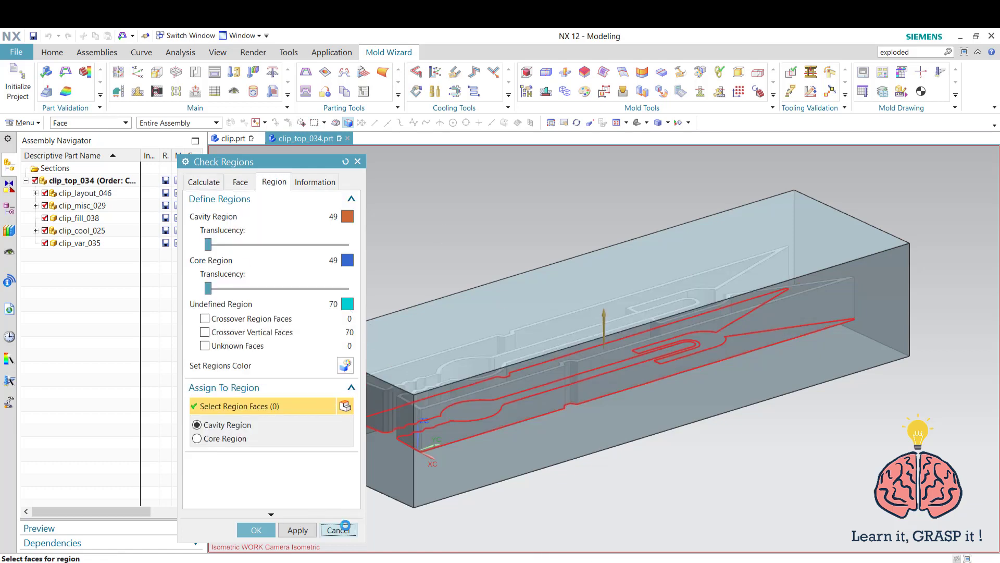
Hide the workpiece block to reveal the clothespin.
right_click(427, 326)
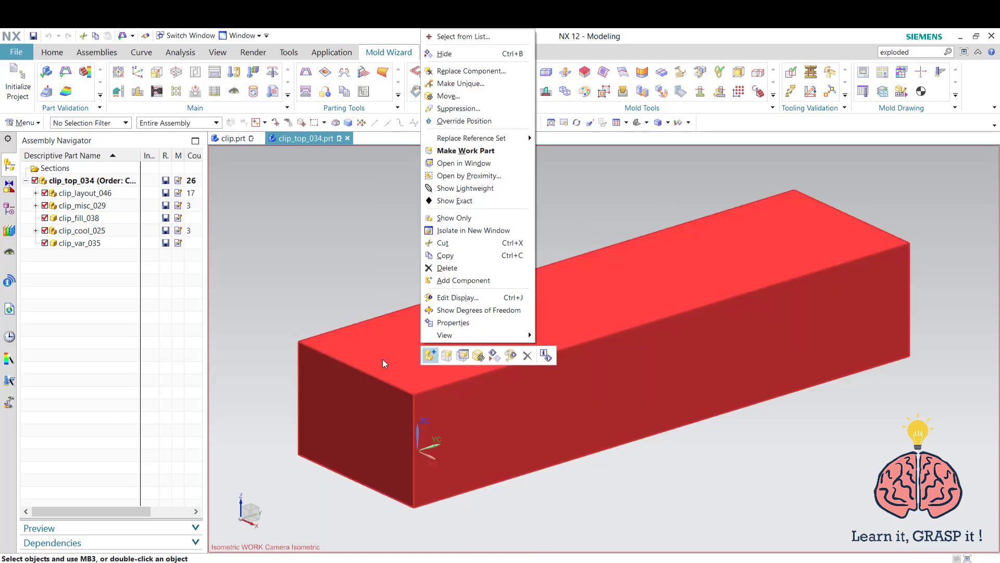
click(359, 265)
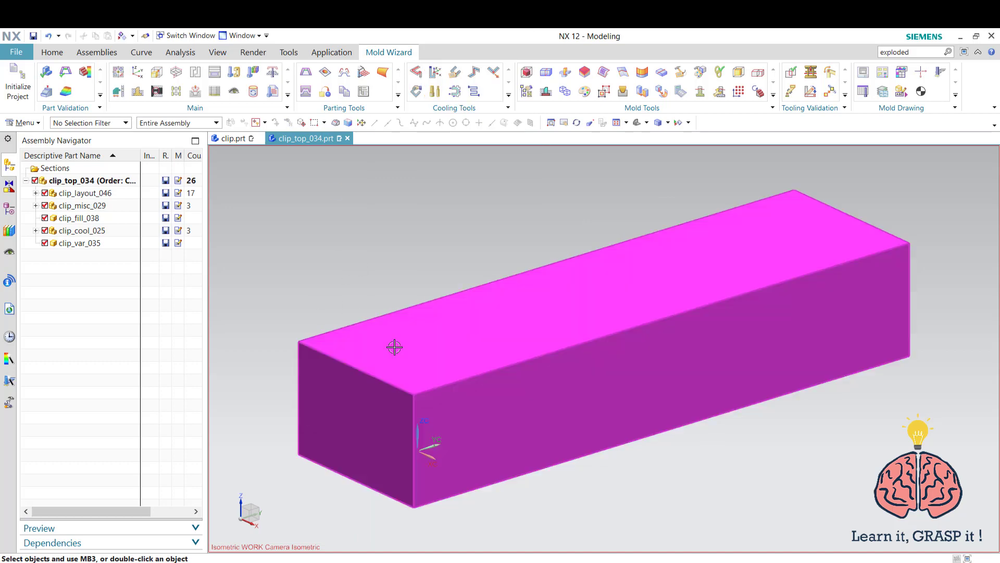
right_click(401, 332)
click(422, 59)
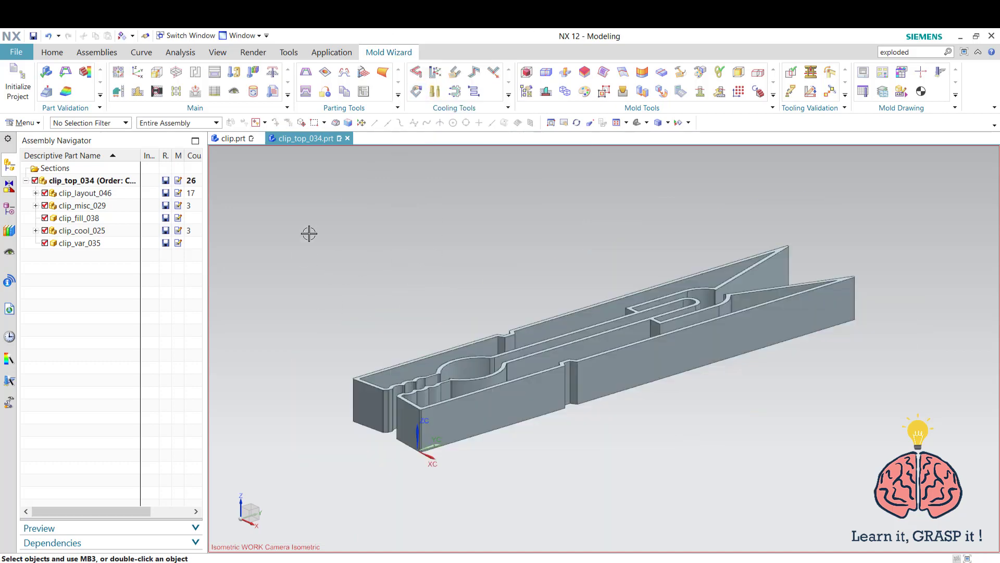
Recalculate regions and colour faces: orange cavity, blue core, cyan undefined.
click(66, 77)
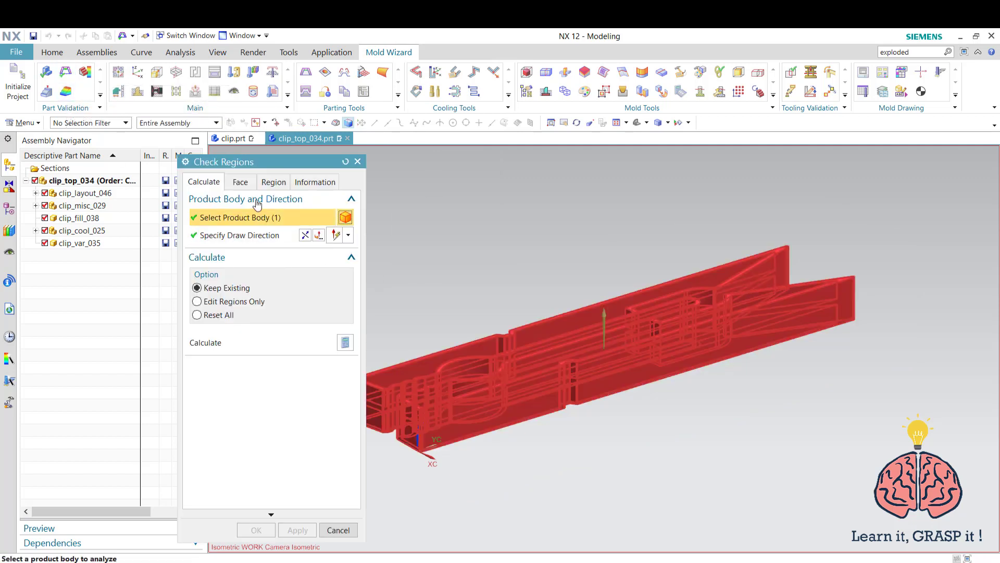
click(345, 343)
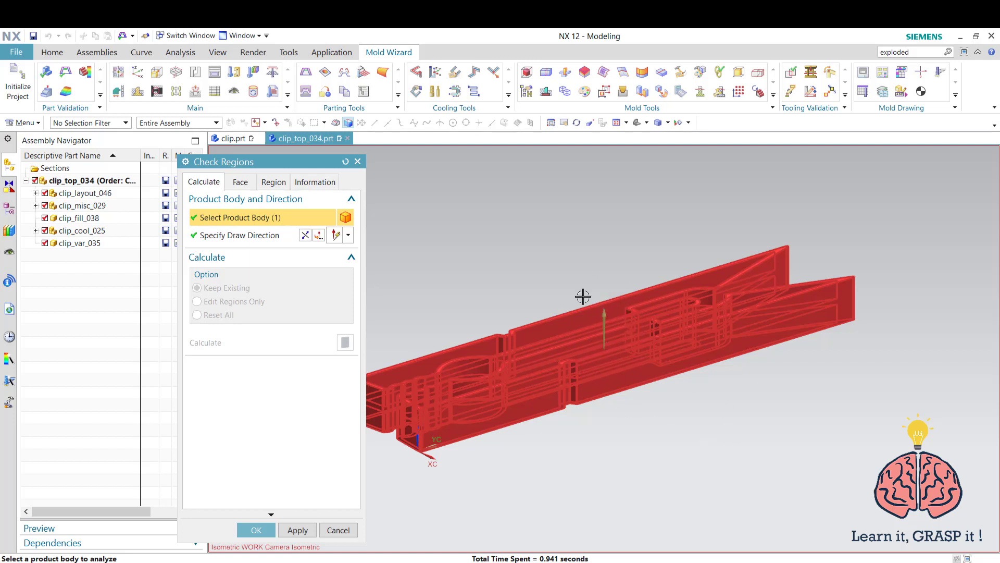
click(273, 182)
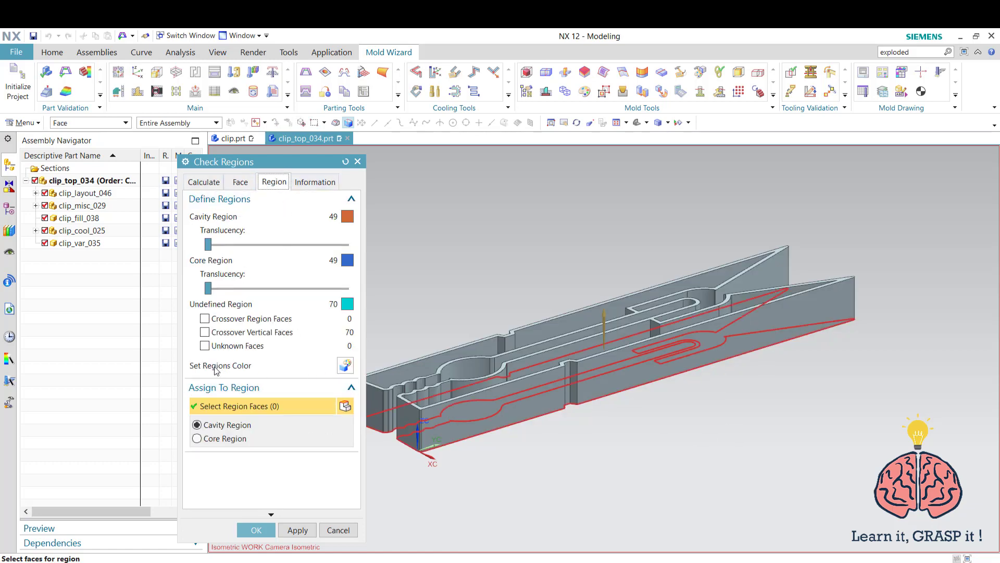
click(344, 365)
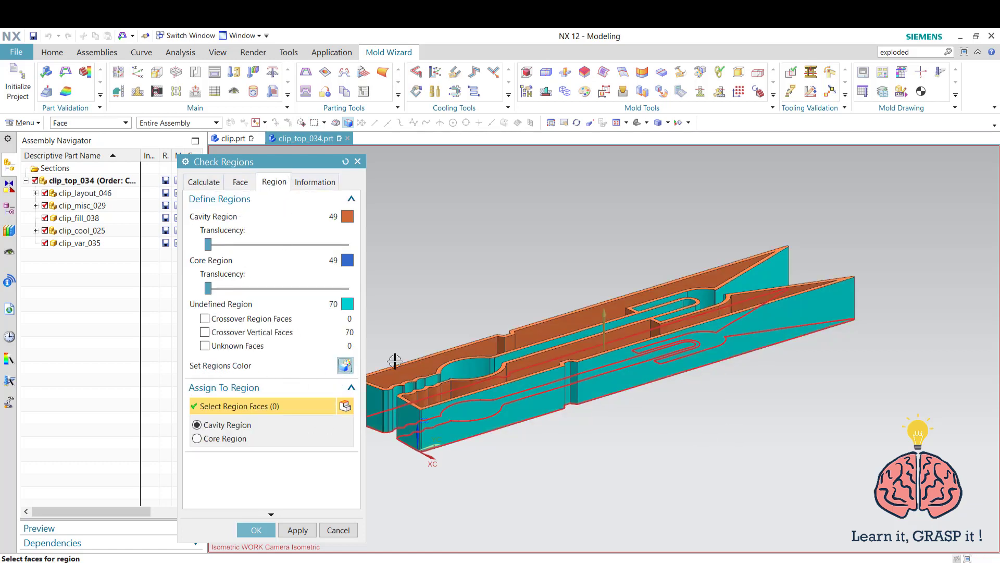
Orbit the clothespin to inspect the region colours, then close Check Regions with OK.
click(576, 123)
mouse_move(545, 265)
mouse_down()
mouse_move(550, 276)
mouse_move(573, 247)
mouse_move(561, 239)
mouse_move(562, 271)
mouse_up()
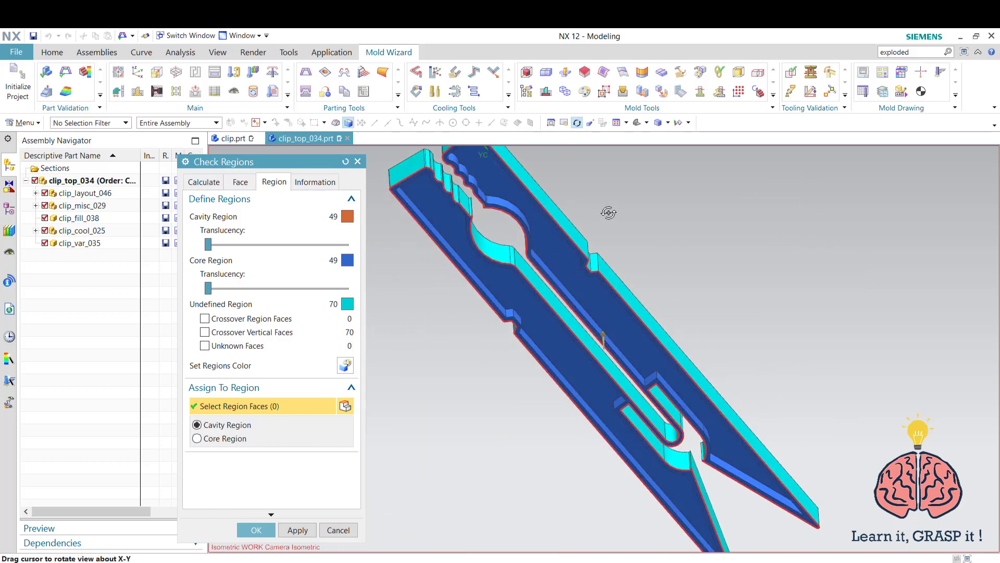
drag(610, 211, 562, 341)
drag(661, 419, 633, 344)
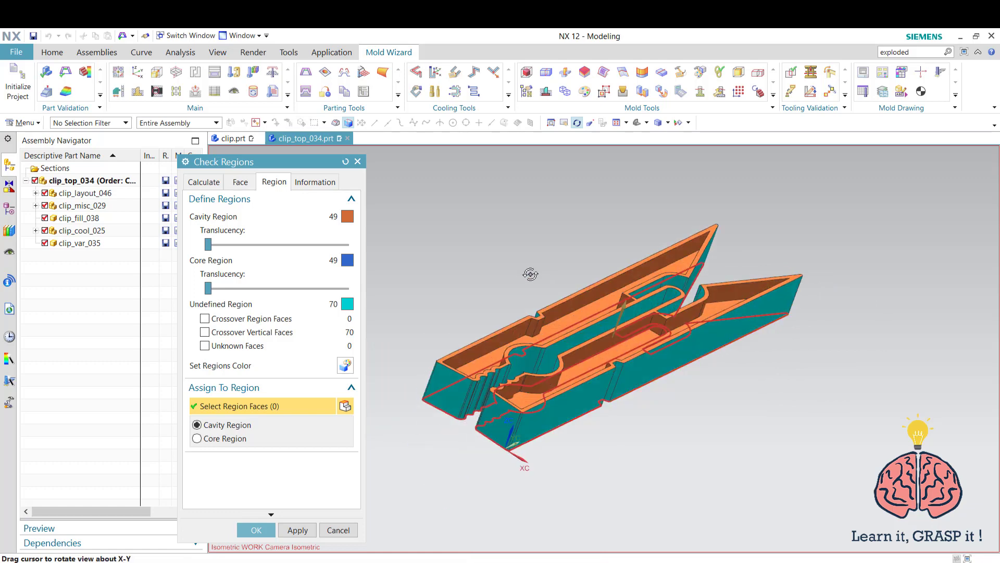
drag(526, 274, 502, 277)
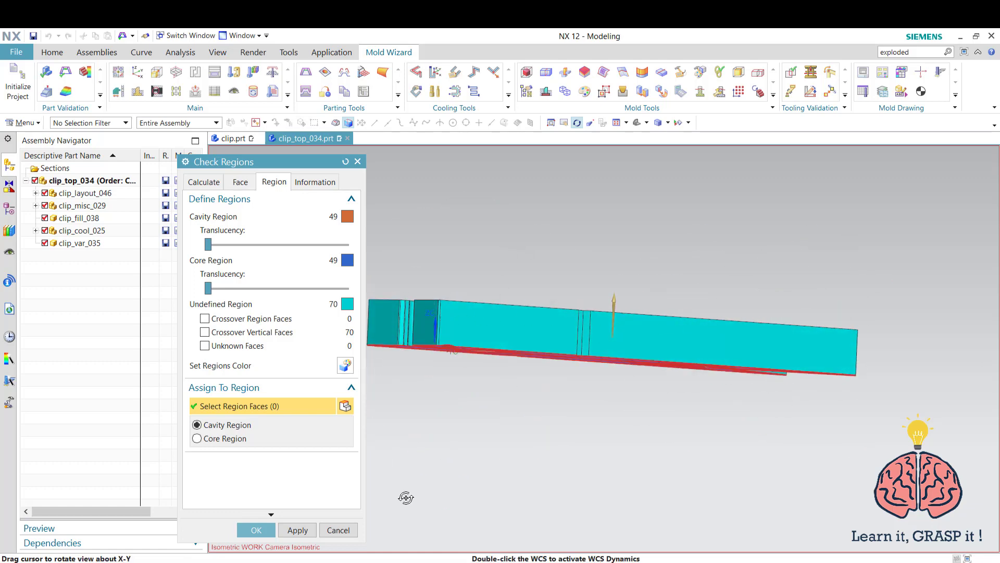
key(End)
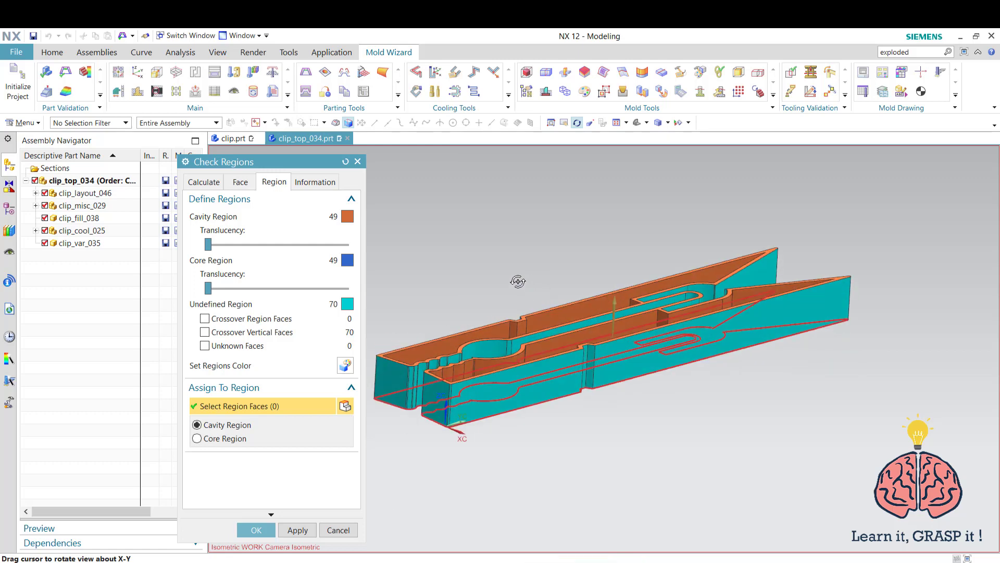
drag(518, 278, 554, 273)
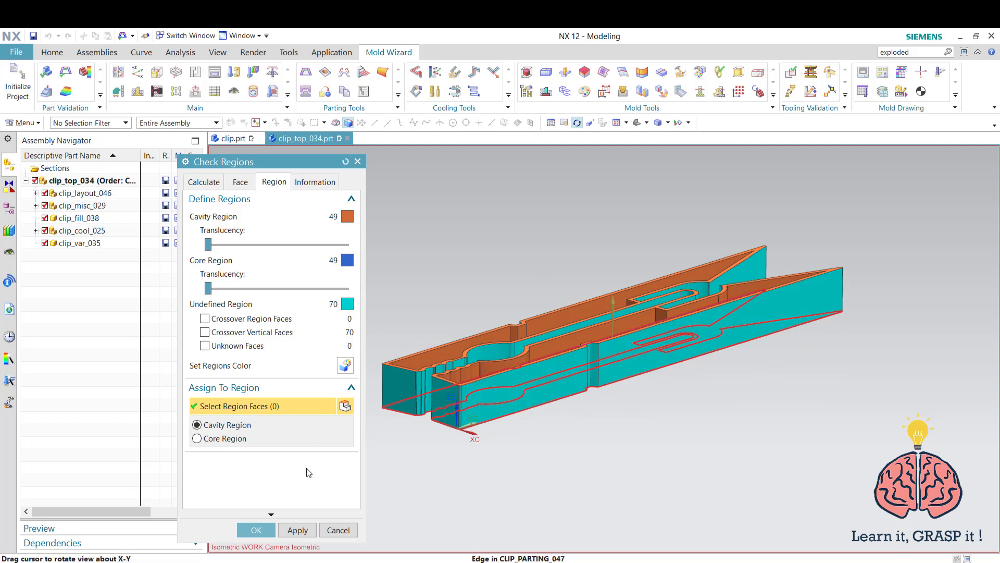
click(257, 530)
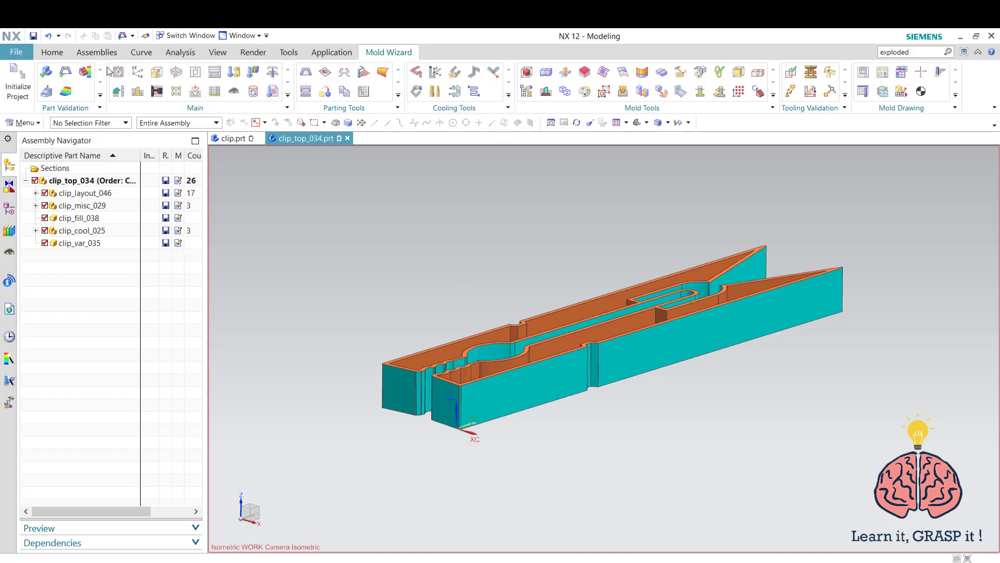
Open clip_parting_047, fit the clothespin in view, and activate the Modeling application.
click(141, 52)
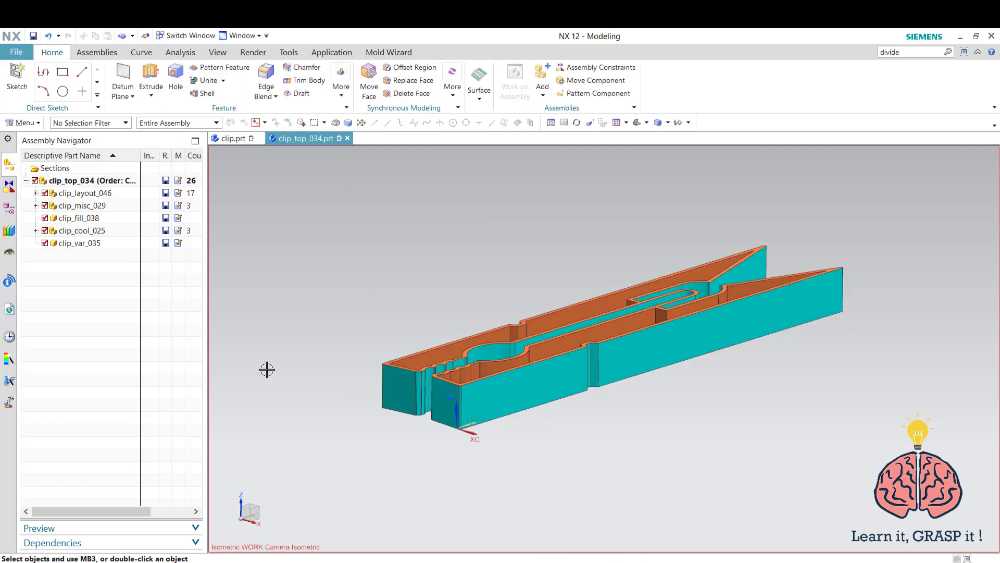
click(188, 36)
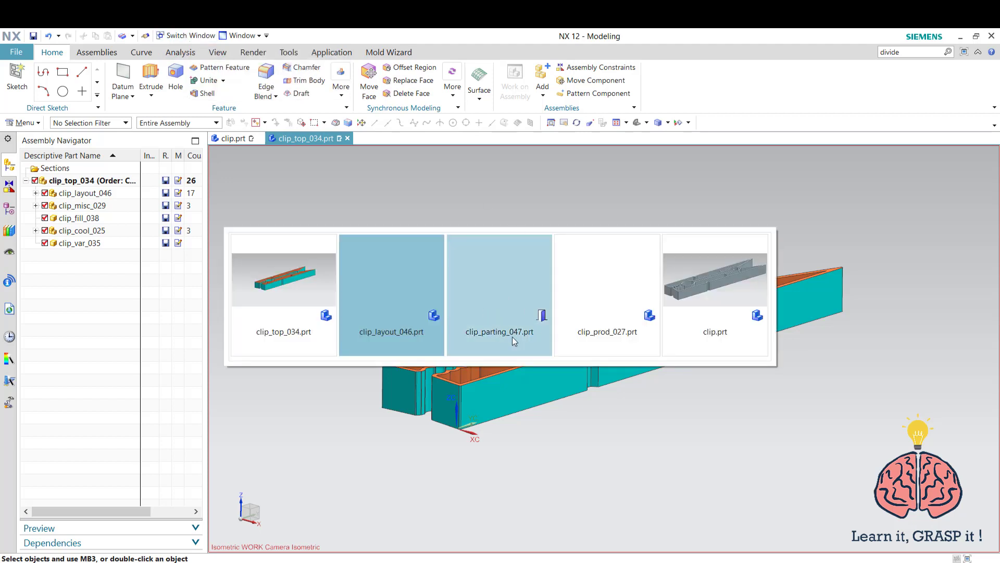
click(499, 285)
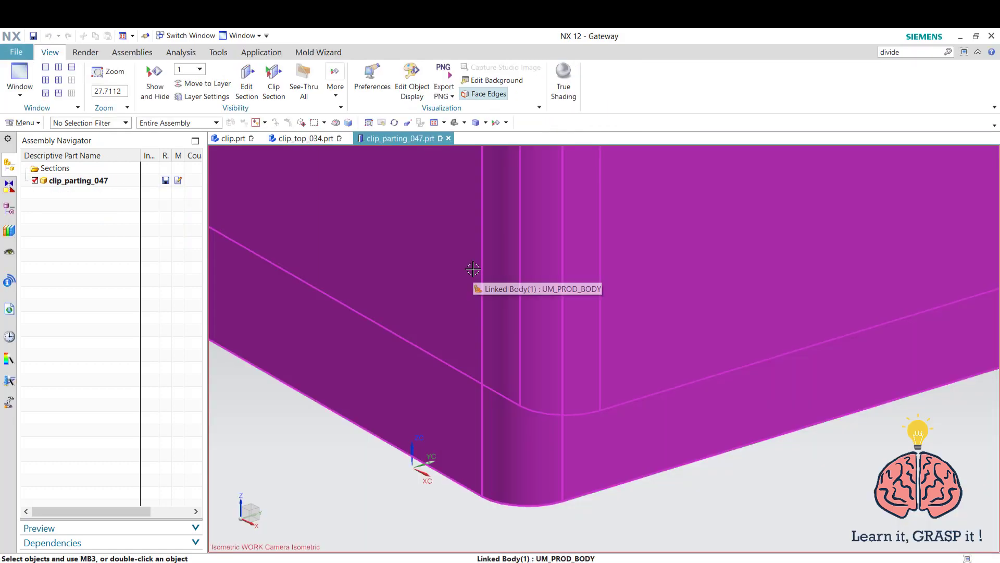
key(ctrl+f)
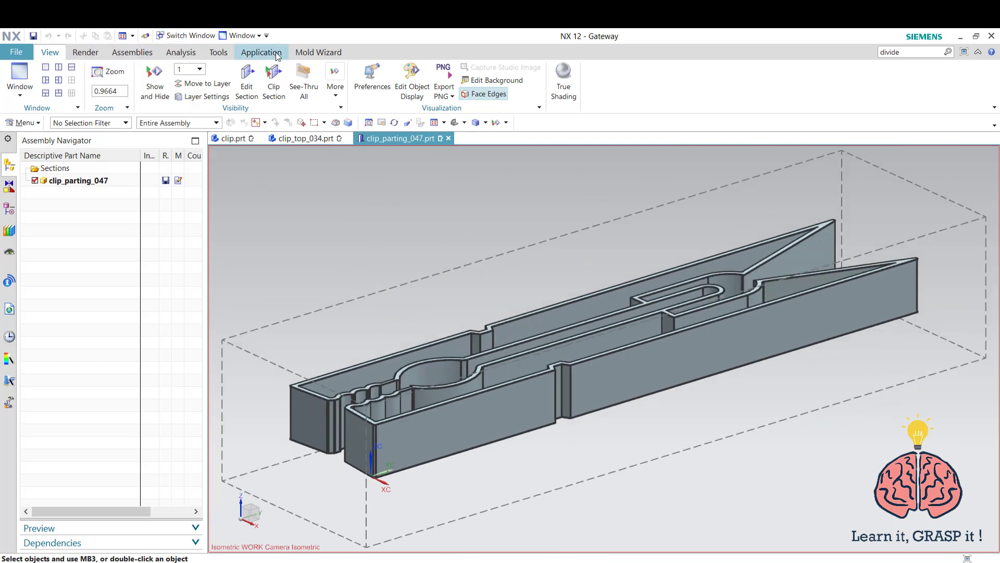
click(254, 55)
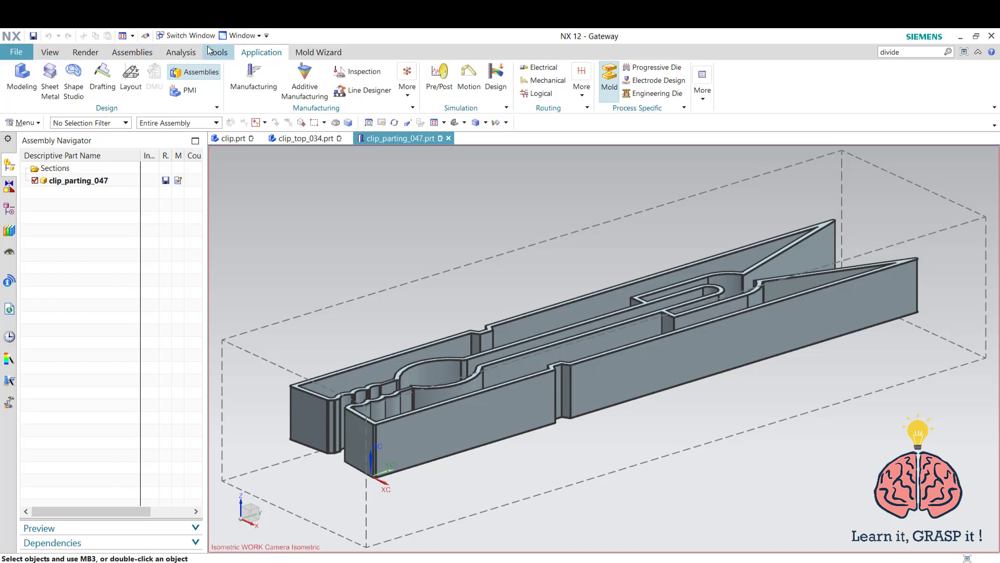
key(ctrl+m)
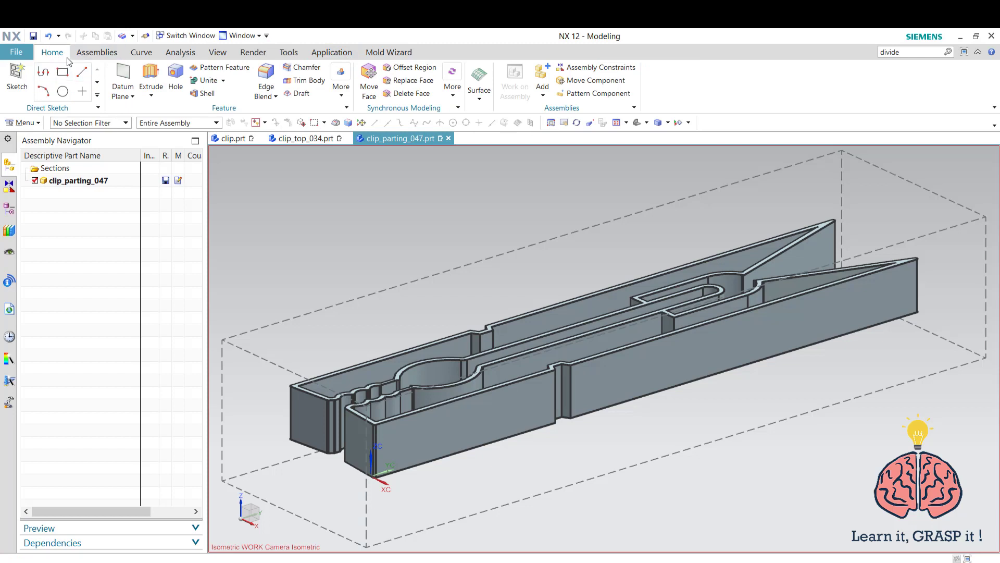
Draw a line along XC beside the clip, starting at X 10, Y 0.116, Z 15.
click(82, 73)
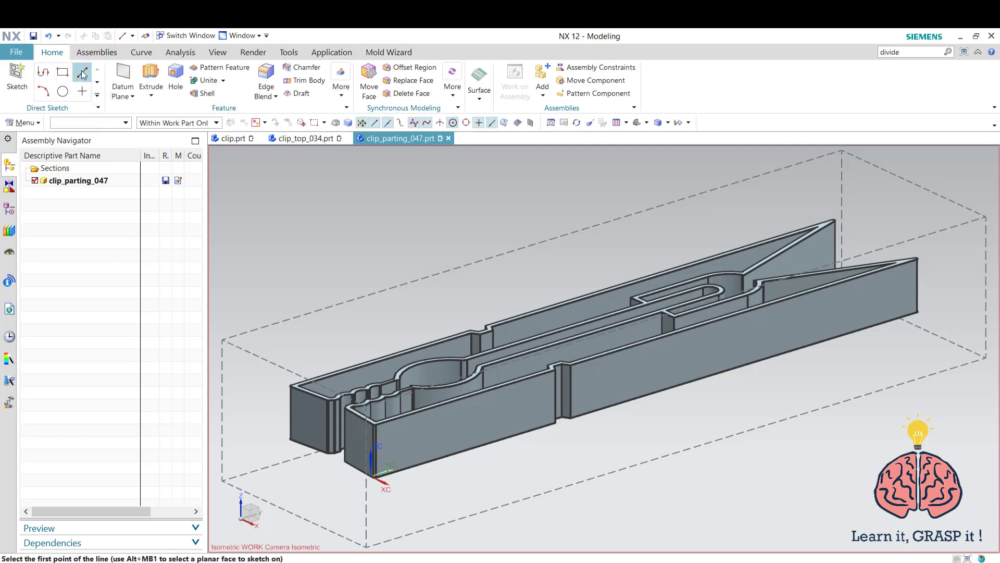
click(138, 53)
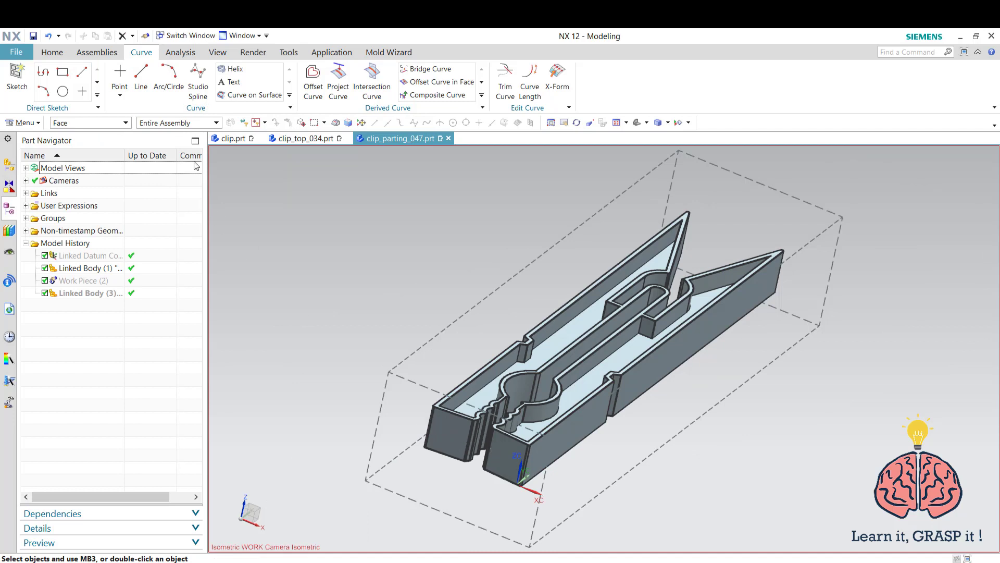
click(141, 78)
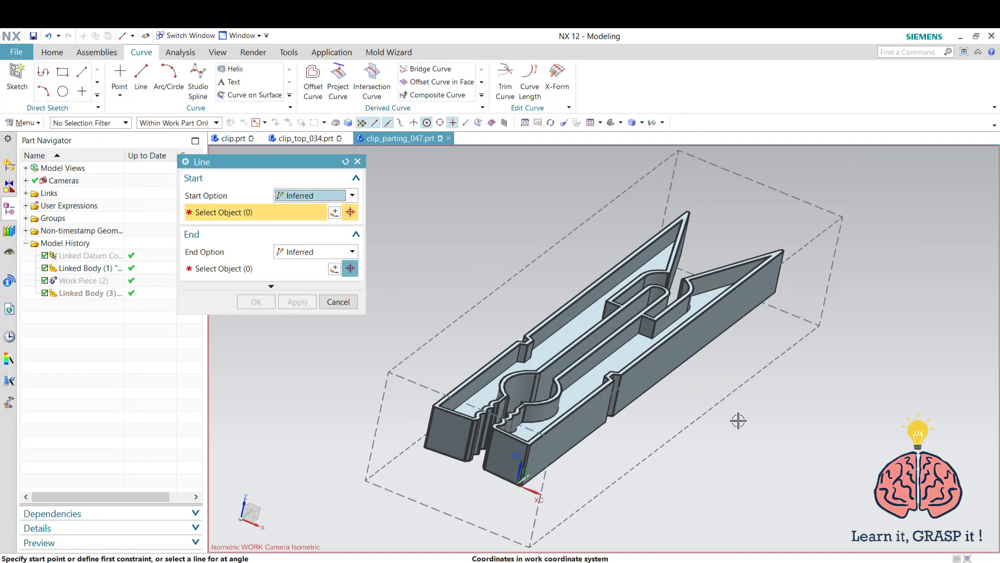
click(522, 469)
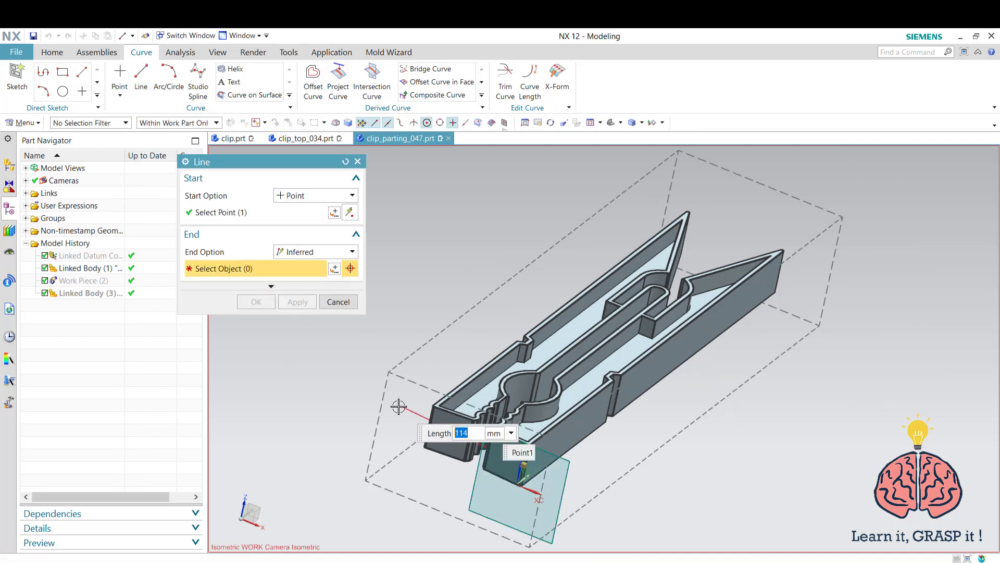
click(356, 403)
click(334, 212)
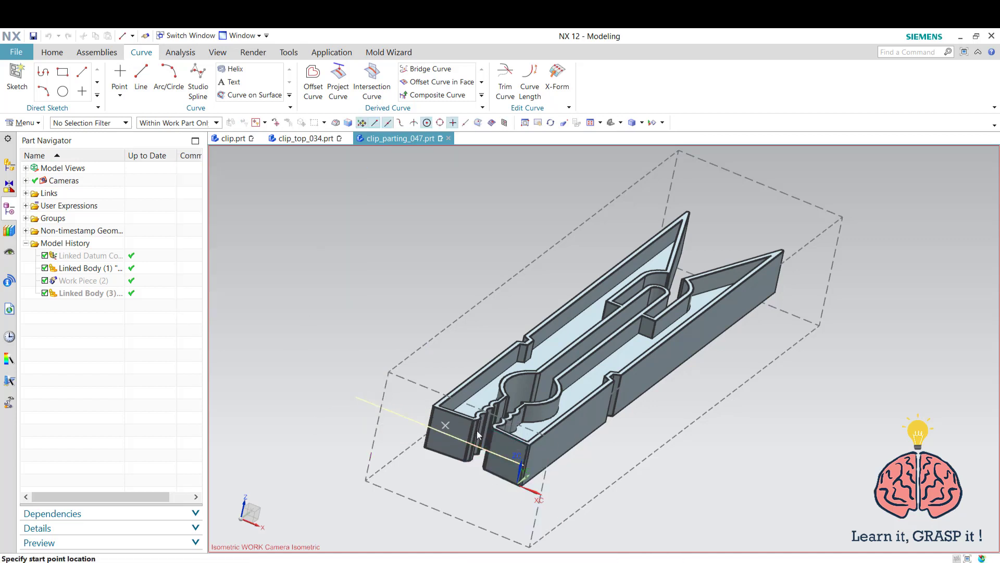
text(0)
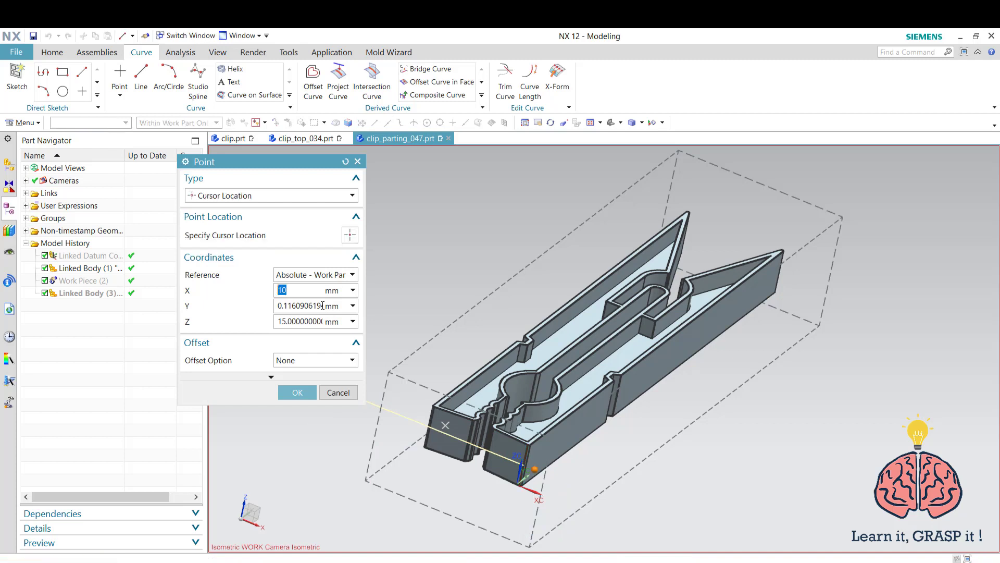
click(297, 392)
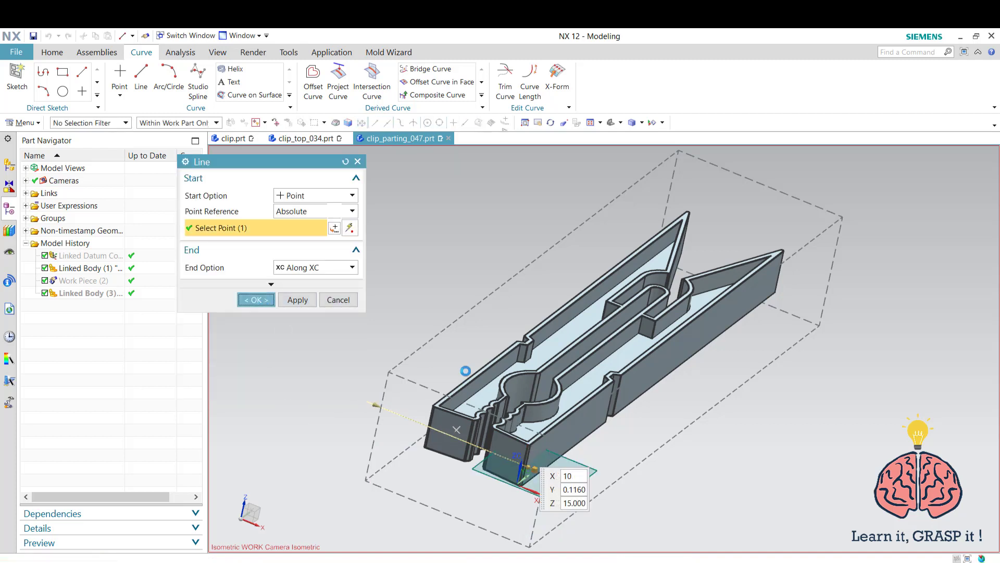
click(263, 300)
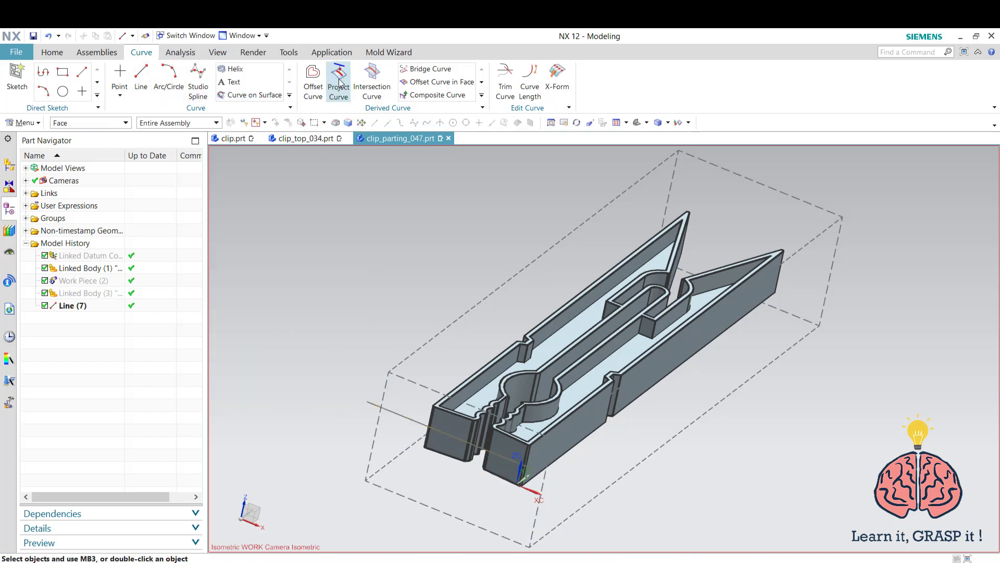
Project Line (7) along the Y axis onto all 168 faces of the clip body.
click(338, 94)
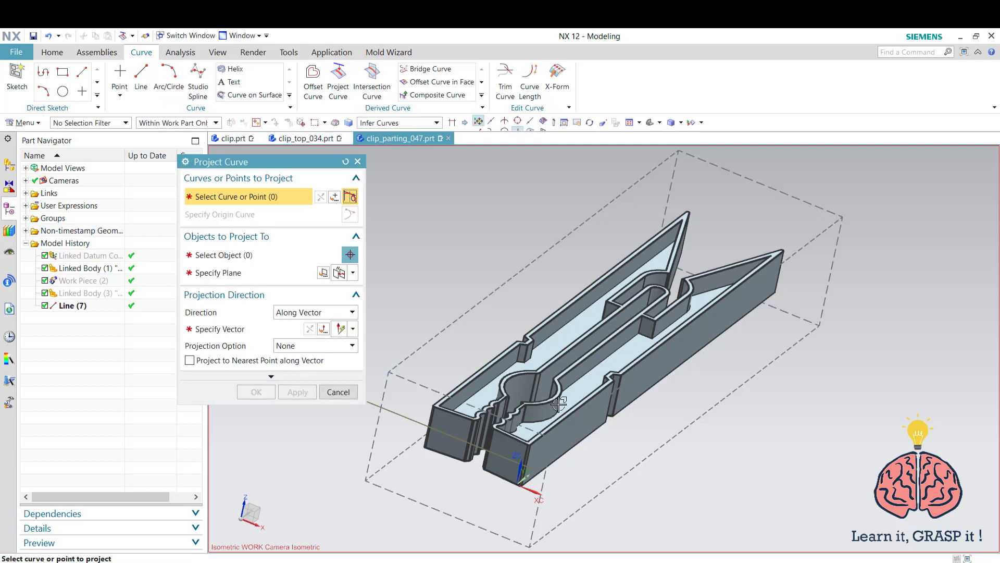
click(565, 435)
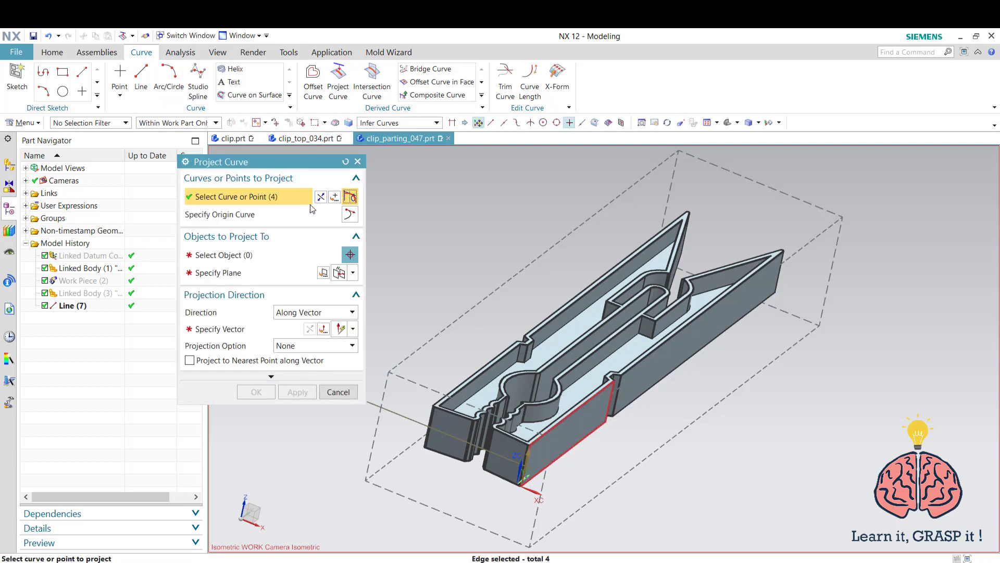
shift+click(555, 428)
click(429, 427)
click(244, 255)
click(587, 422)
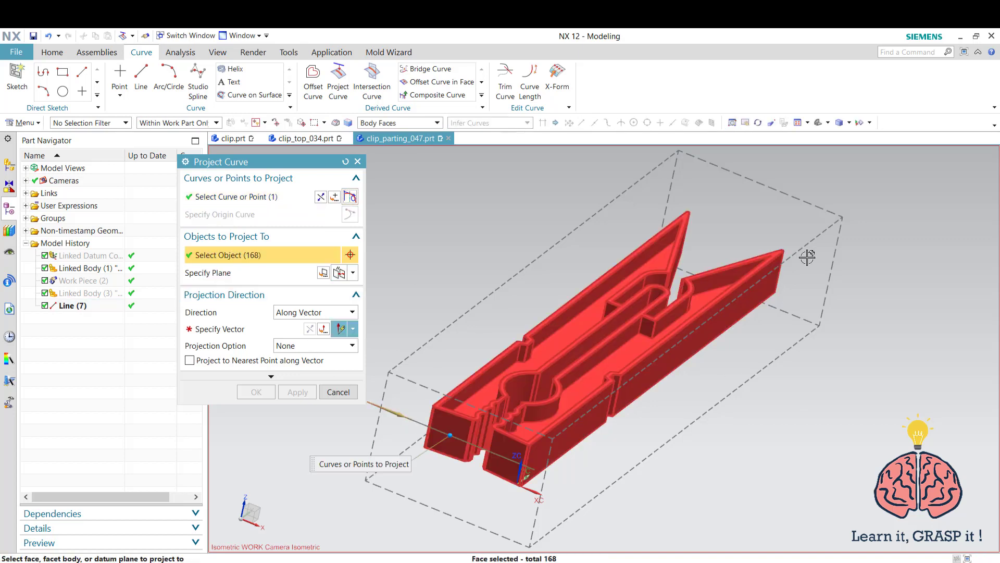
click(275, 325)
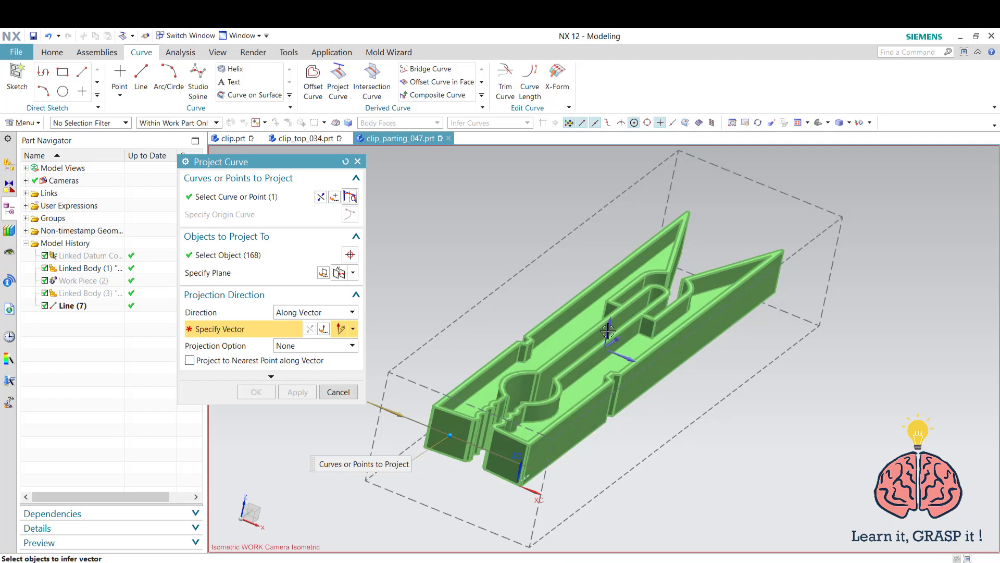
click(508, 369)
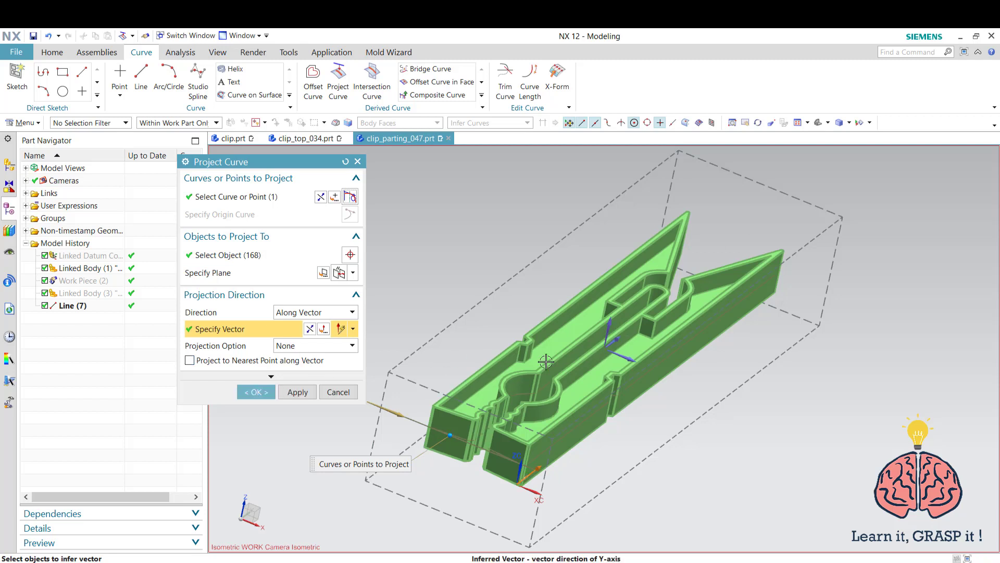
click(255, 392)
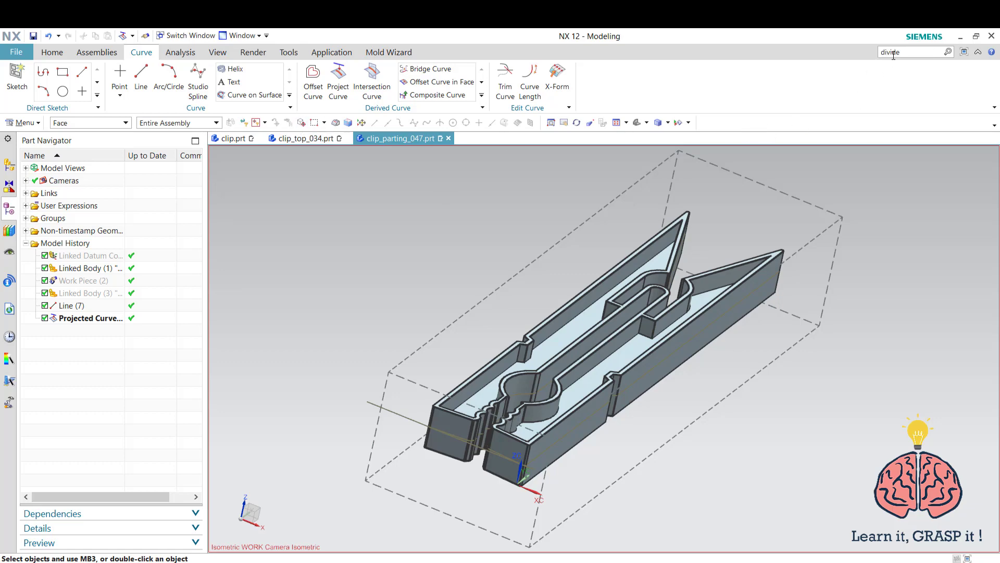
Divide all 168 clip faces using the projected curve as the dividing object.
key(Return)
click(740, 217)
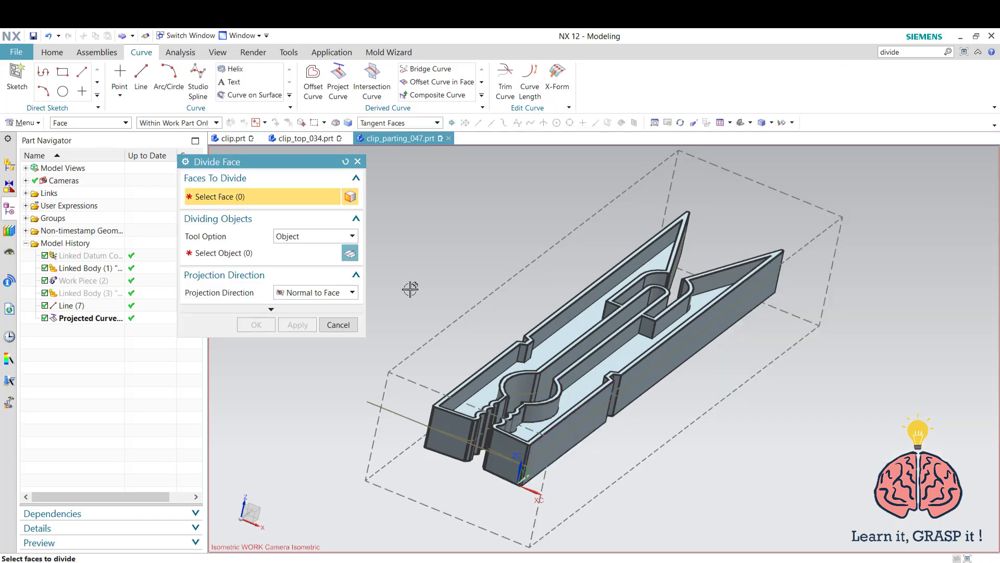
click(406, 124)
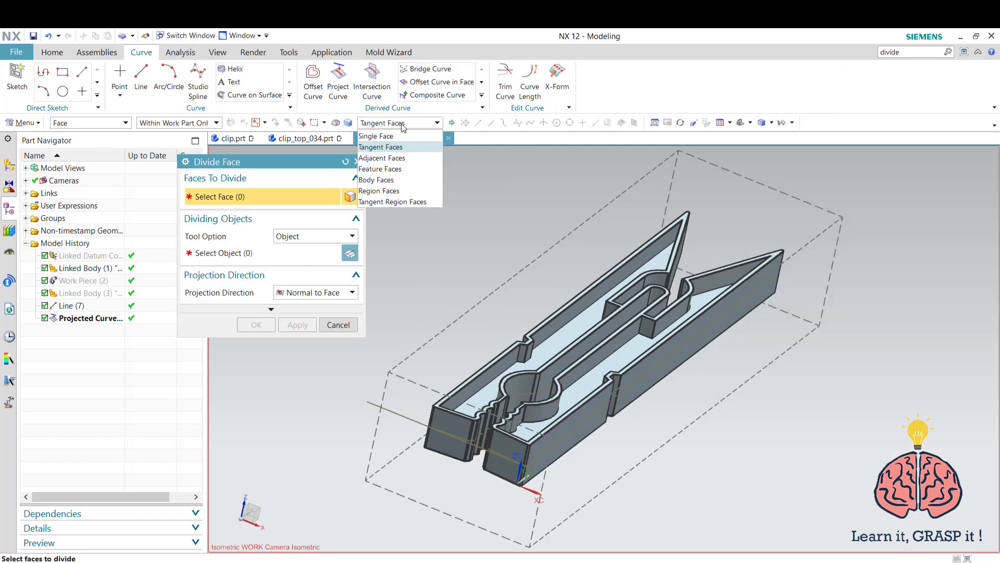
click(376, 179)
click(591, 418)
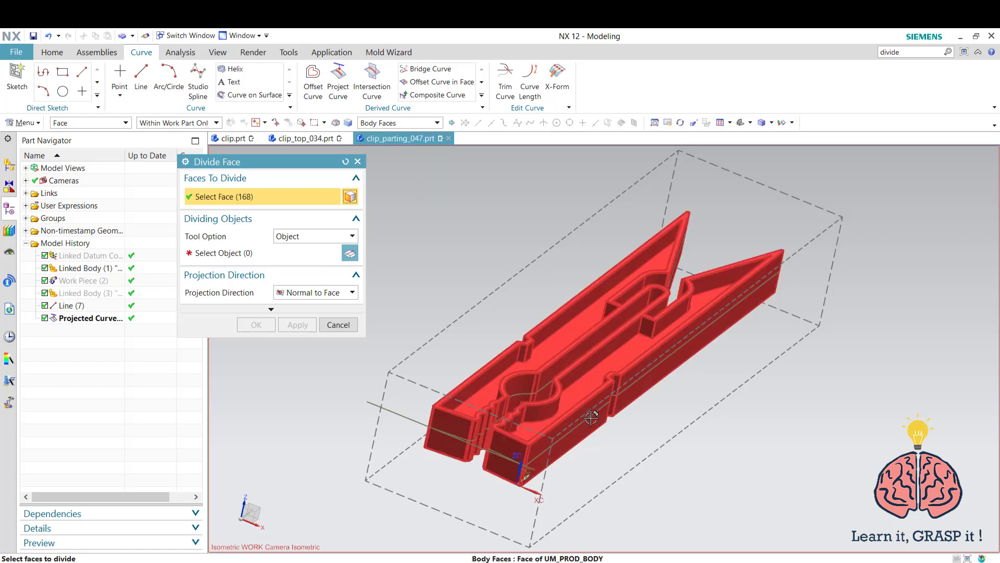
click(224, 252)
click(86, 318)
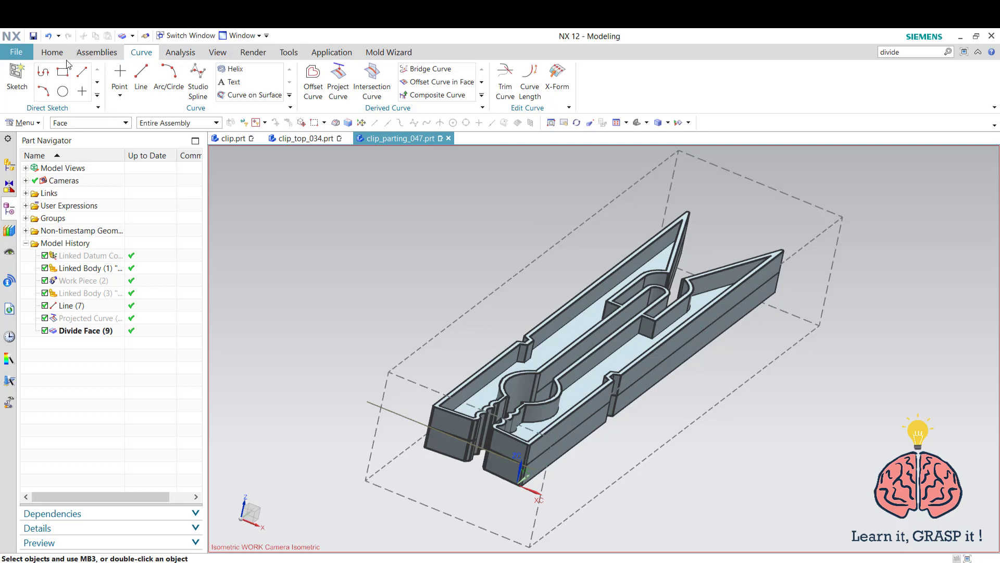
Edit Divide Face (9) so its projection direction is Normal to Face.
click(89, 123)
click(68, 212)
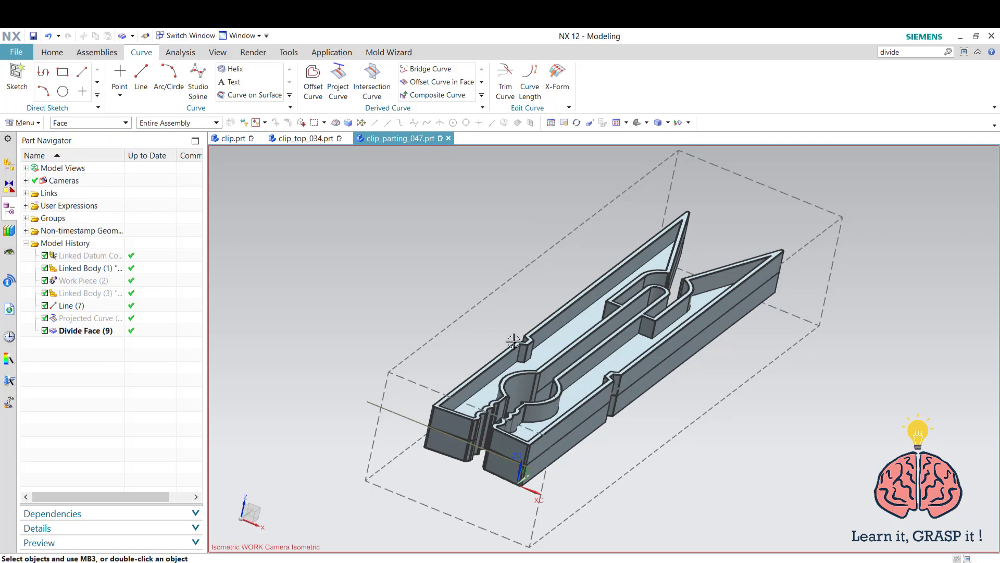
double_click(520, 399)
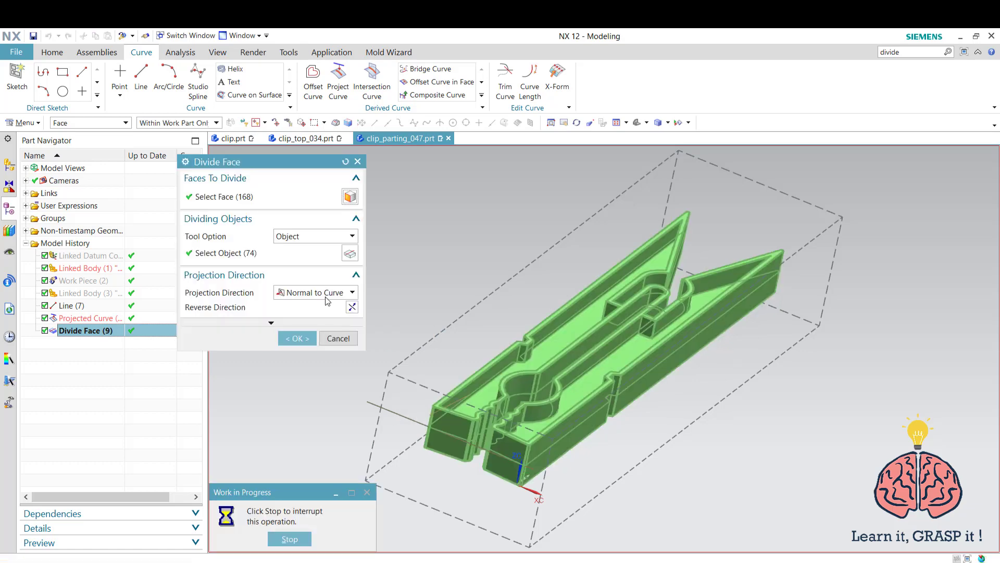
click(328, 294)
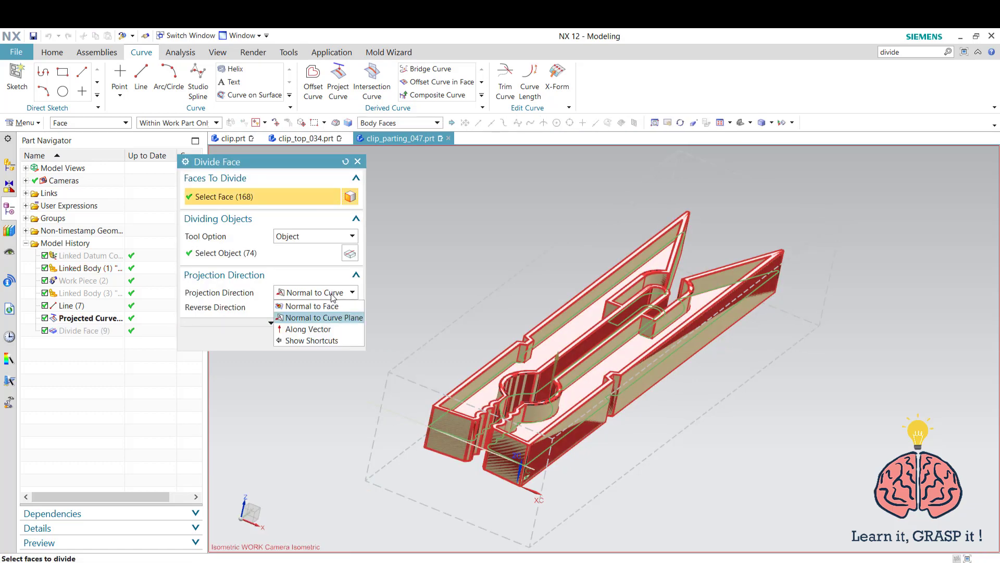
click(332, 307)
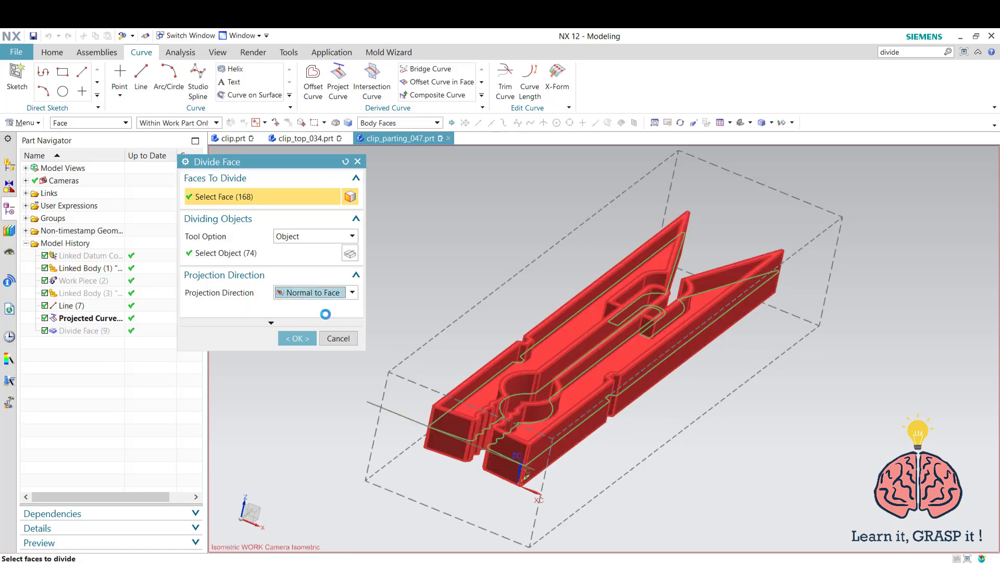
click(297, 325)
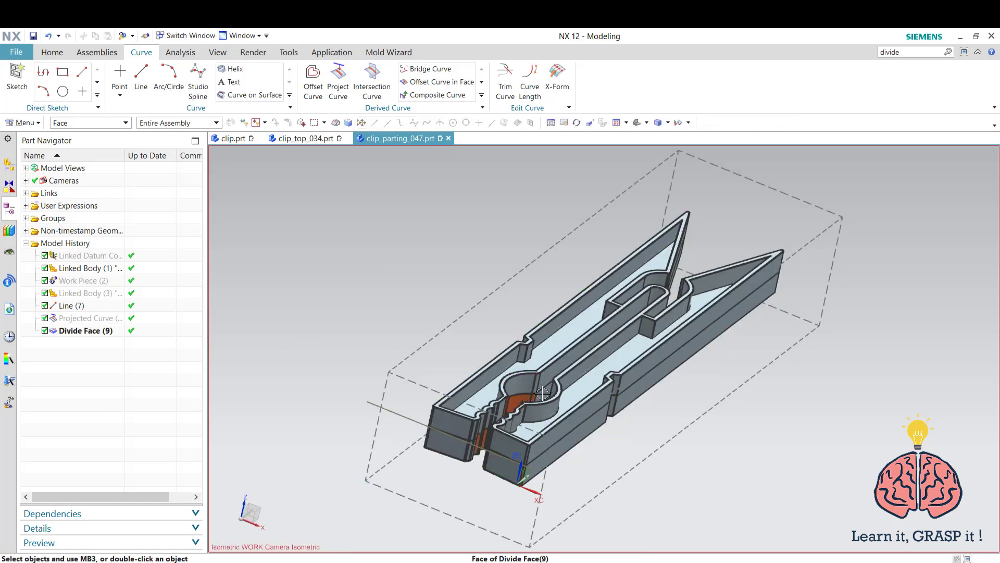
click(53, 52)
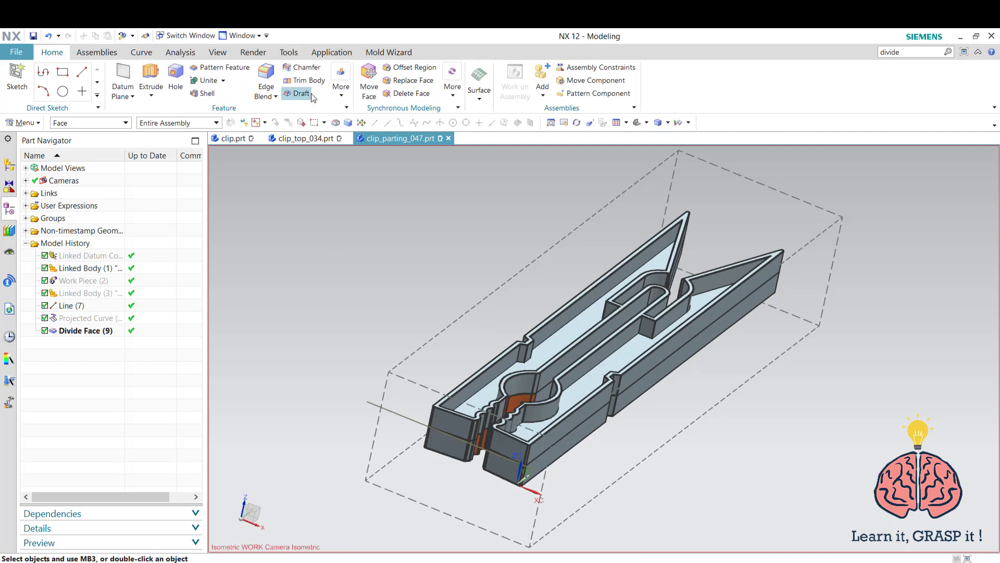
Run Check Regions with Reset All and color 119 cavity faces orange and 119 core faces blue.
click(386, 55)
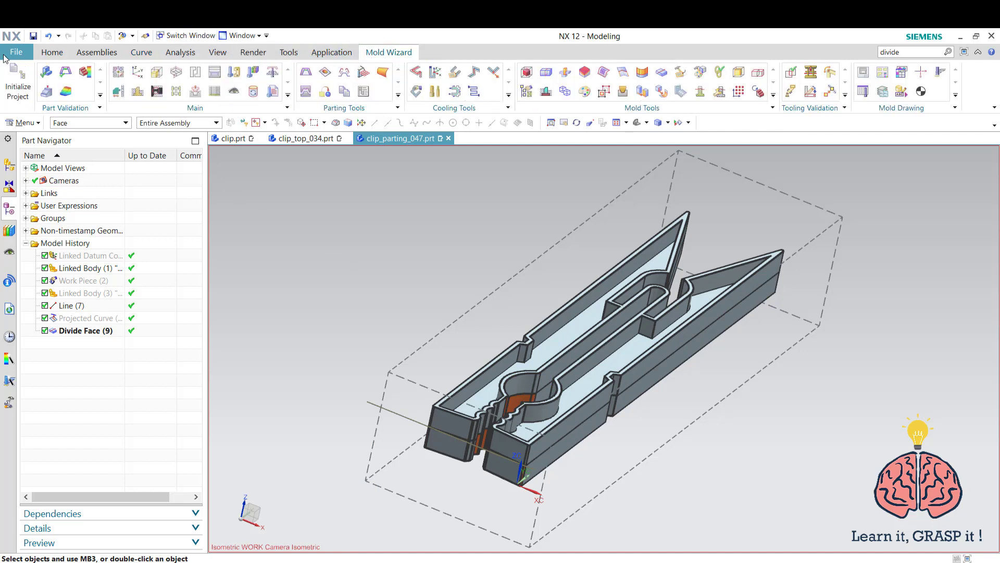
click(65, 72)
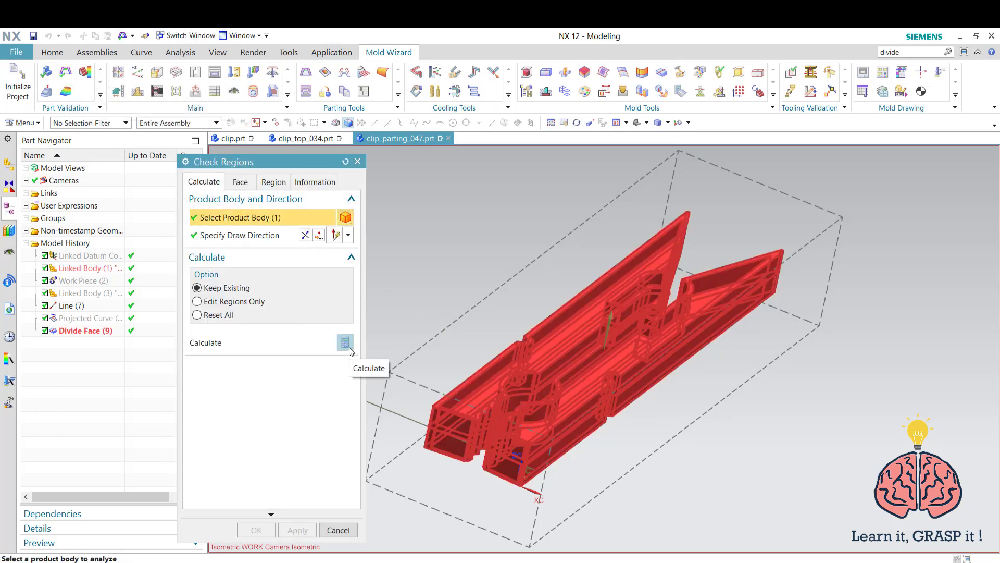
click(217, 315)
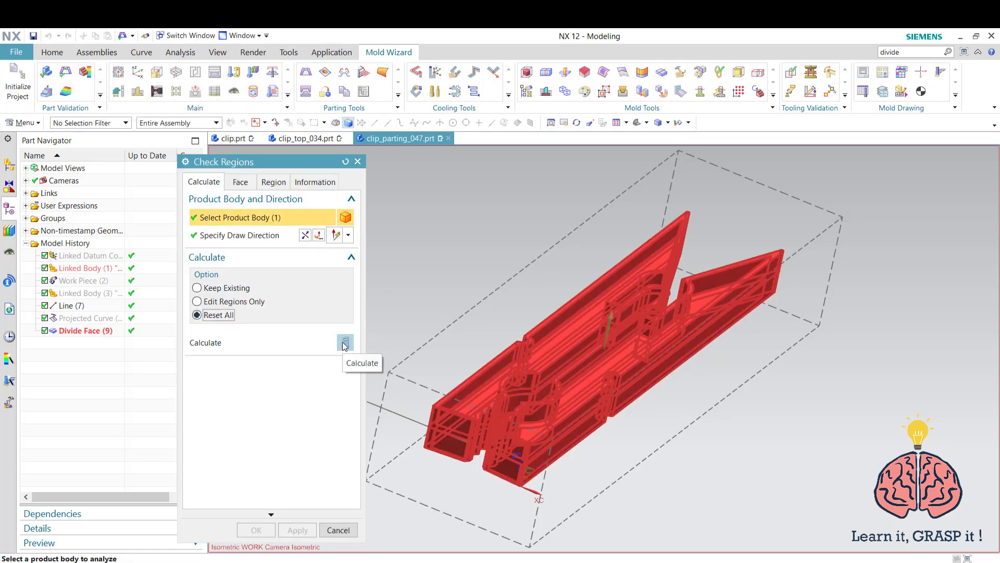
click(344, 344)
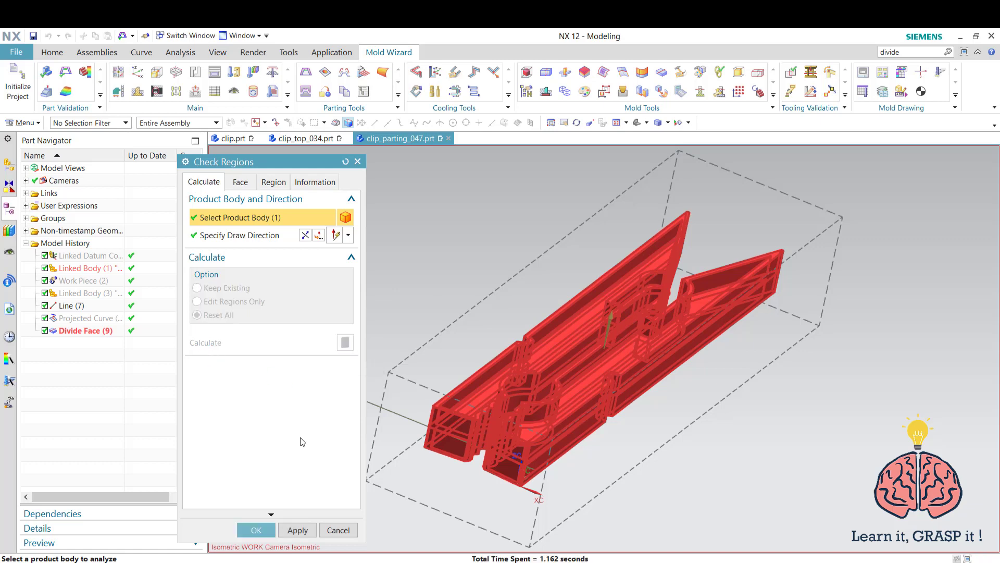
click(273, 181)
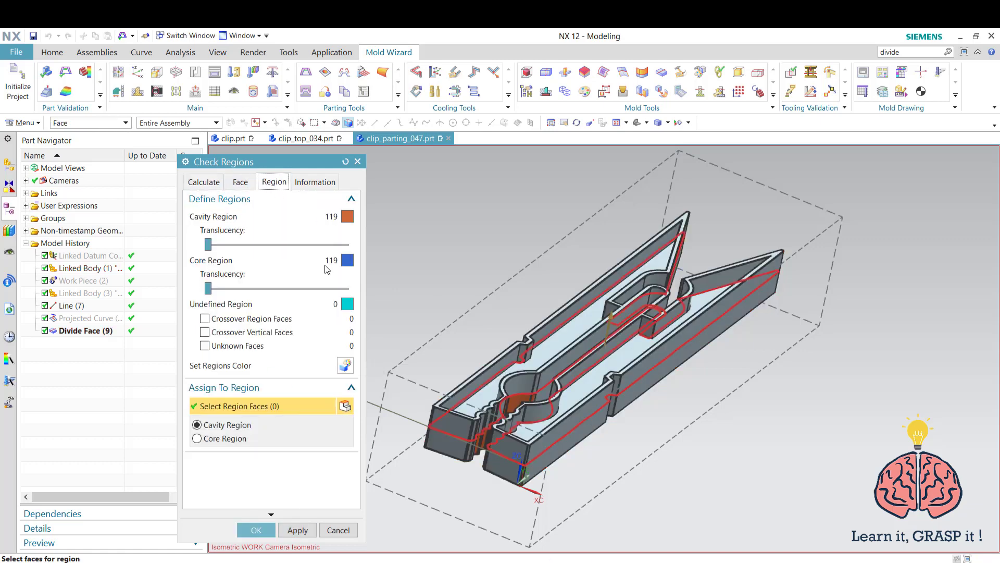
click(346, 365)
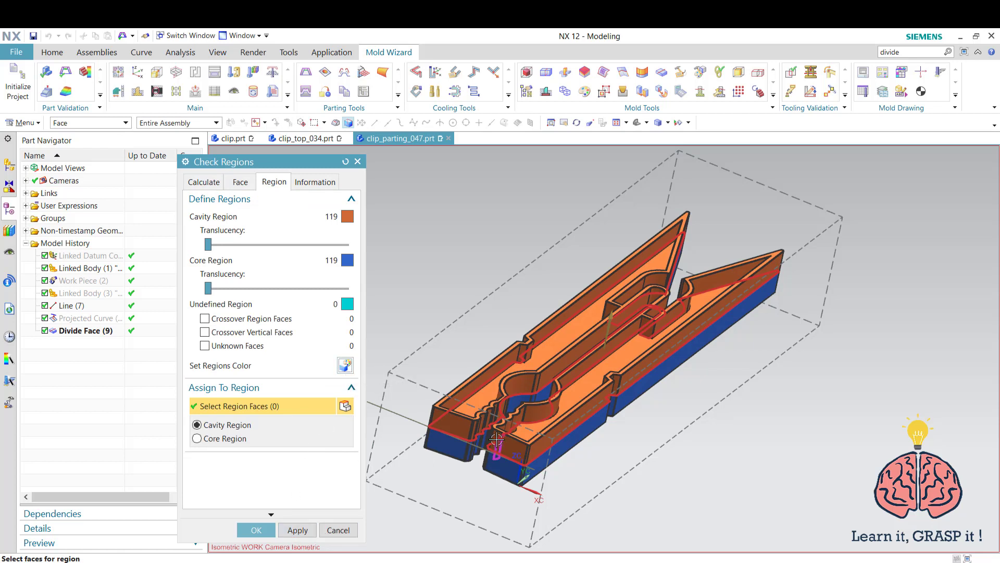
click(577, 123)
drag(739, 384, 602, 360)
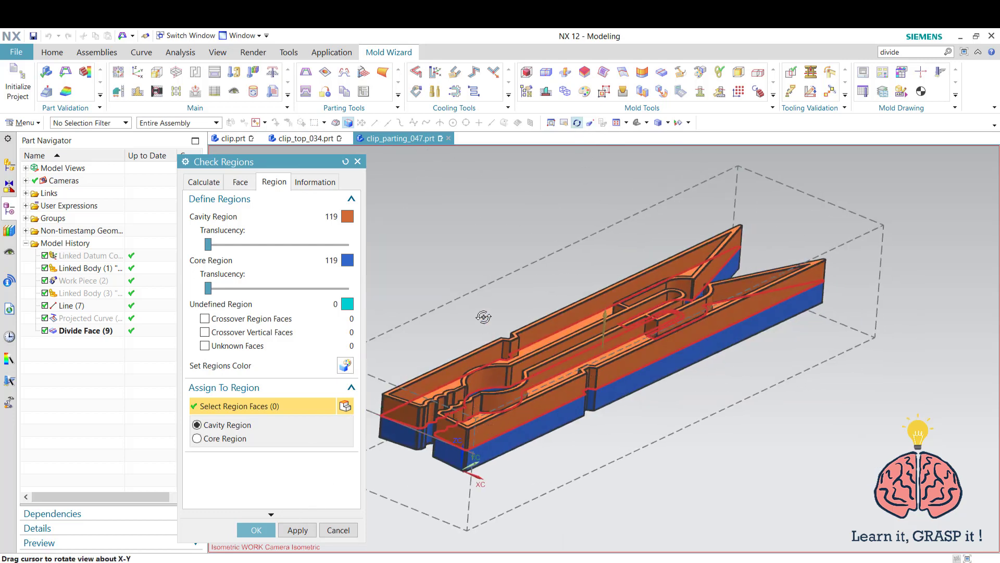
drag(483, 316, 401, 384)
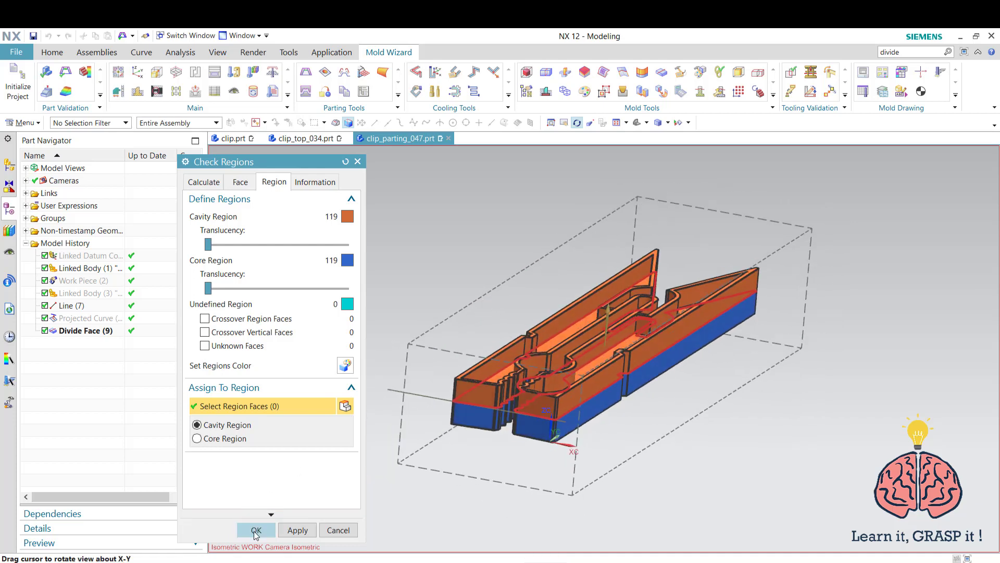
click(255, 530)
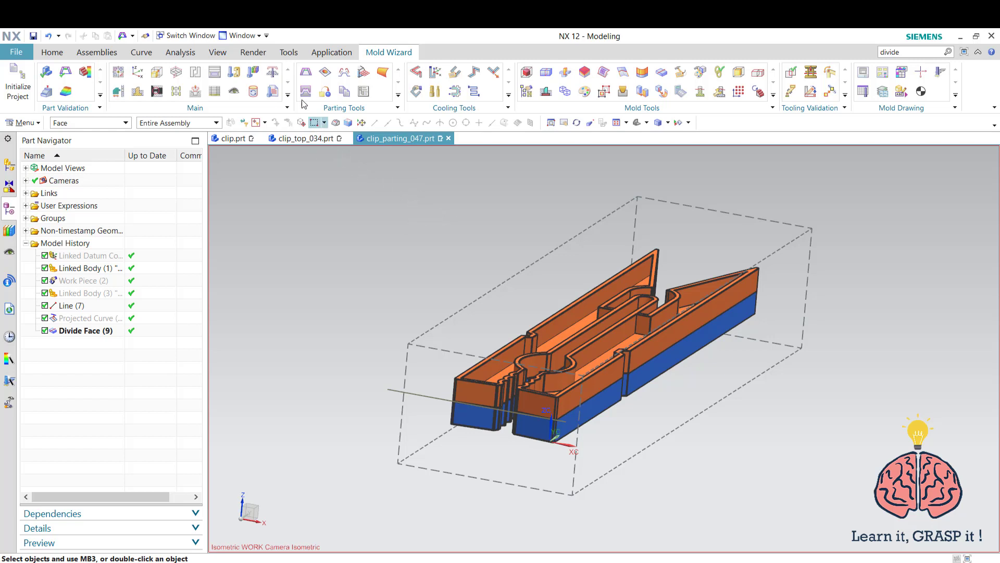
Define the 119-face cavity and core regions and their parting lines with Define Regions.
click(343, 75)
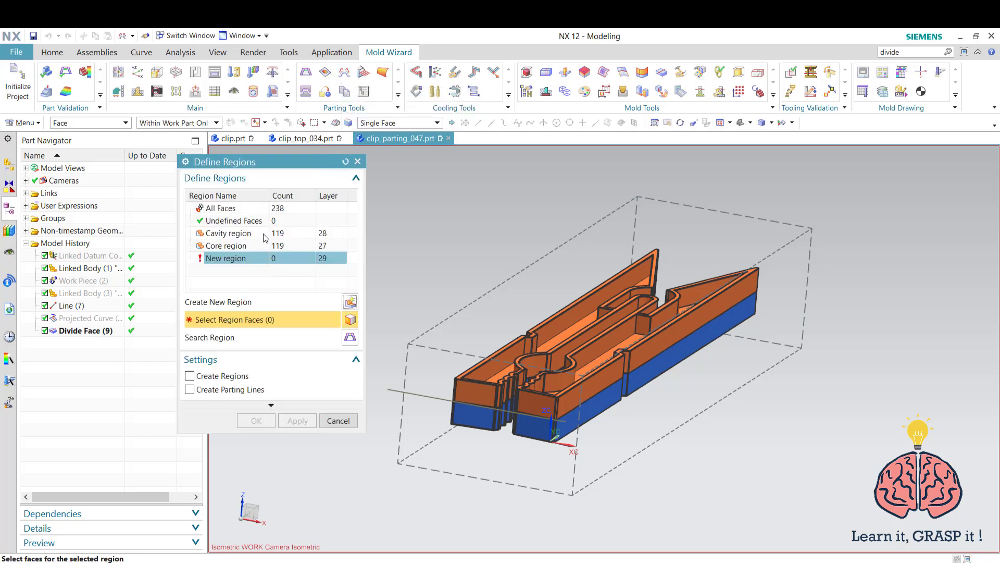
click(238, 234)
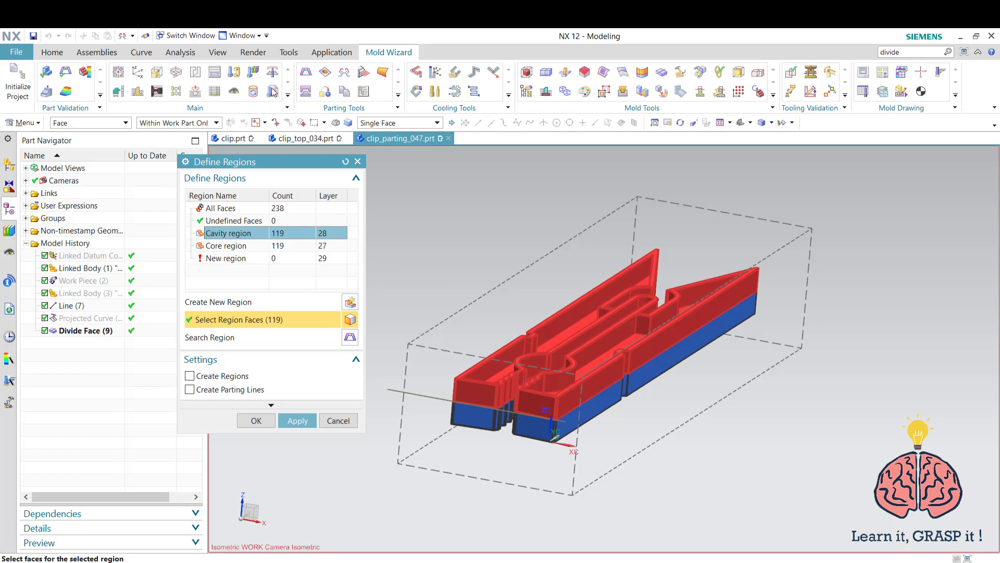
click(191, 377)
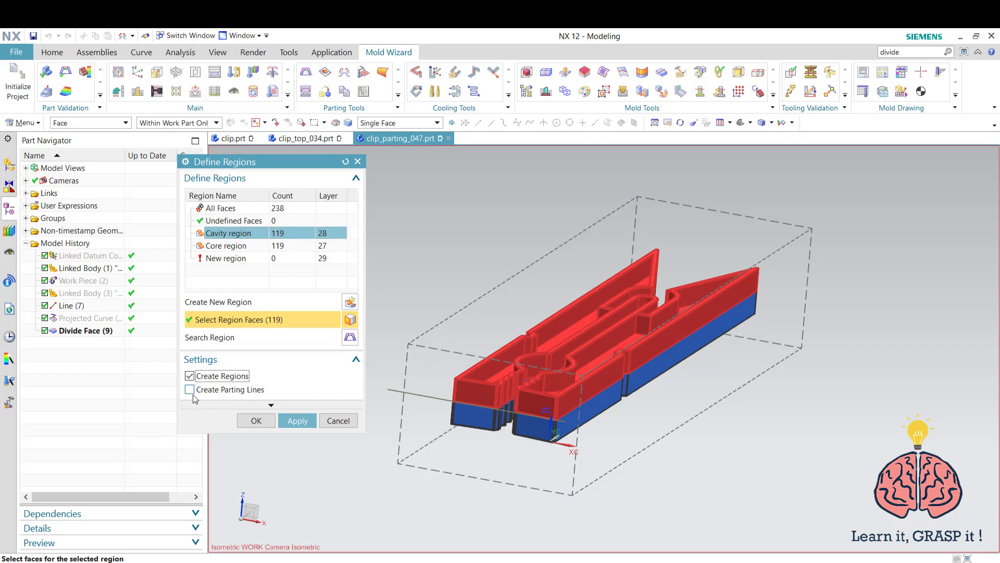
click(299, 421)
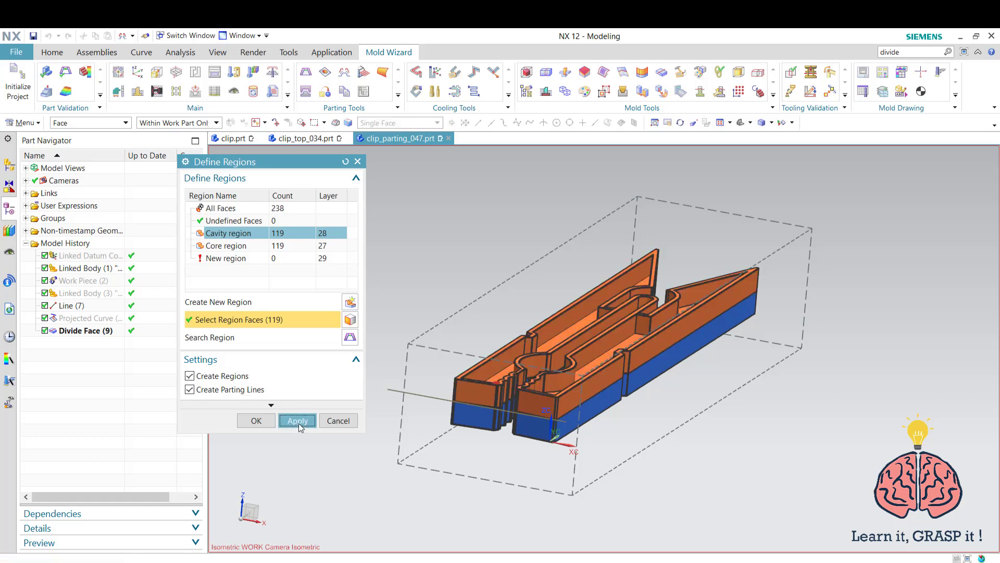
click(229, 234)
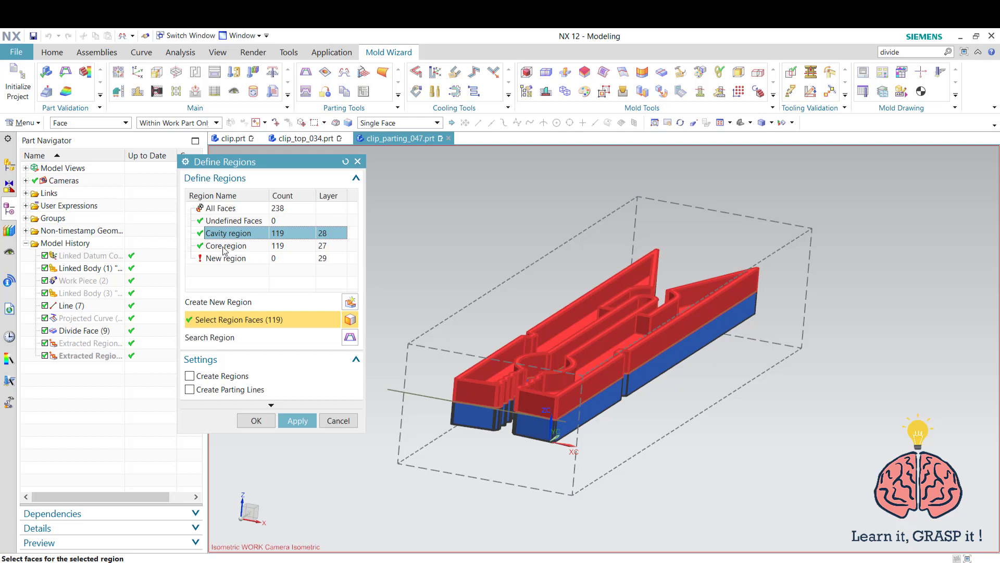
click(223, 247)
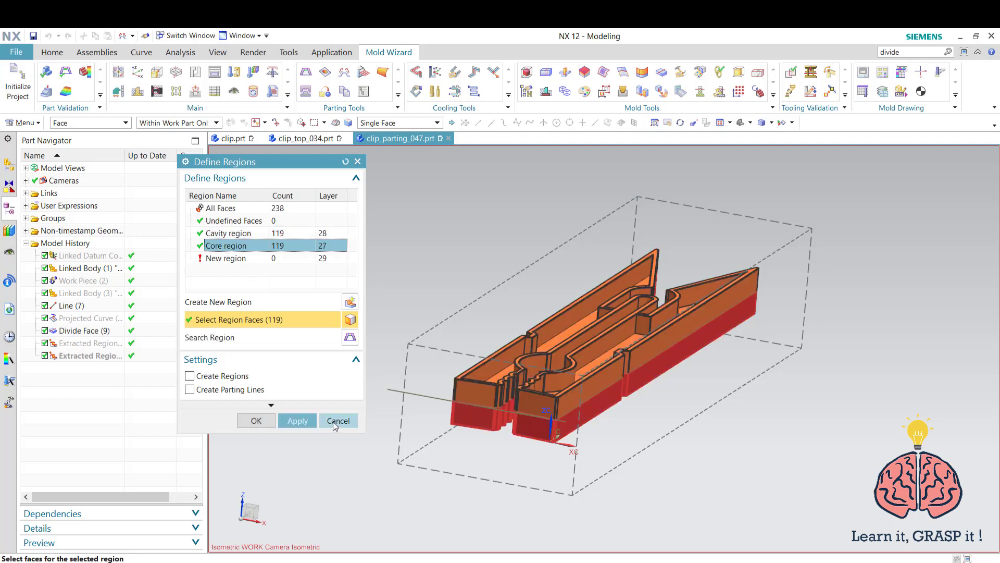
click(335, 422)
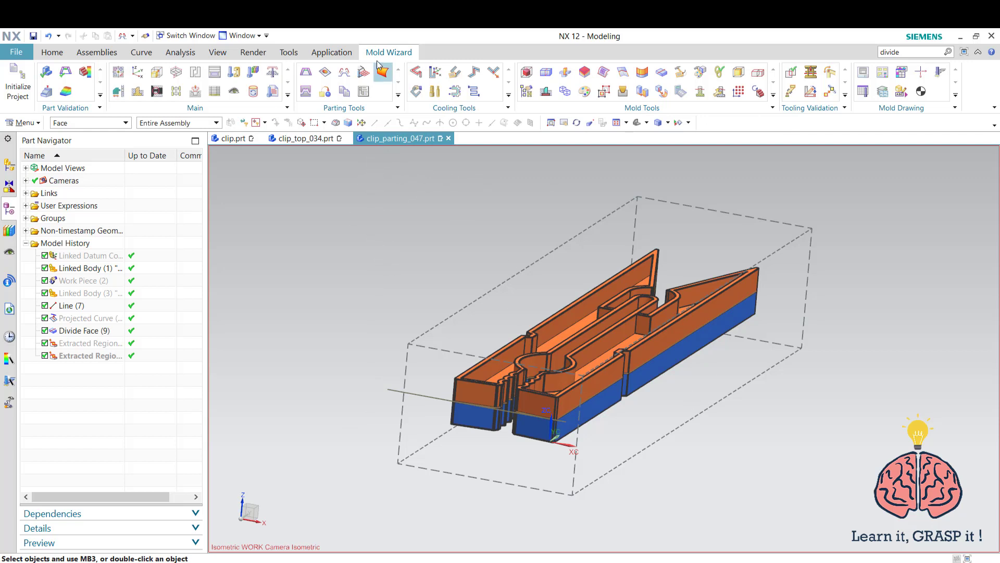
Create a bounded-plane parting surface around the clip's 74 parting lines.
click(363, 72)
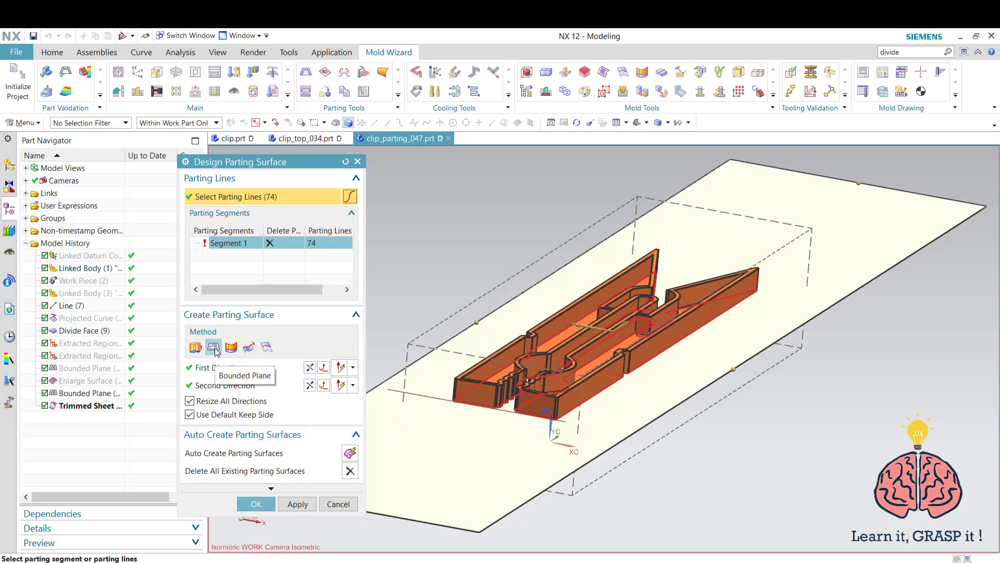
click(263, 510)
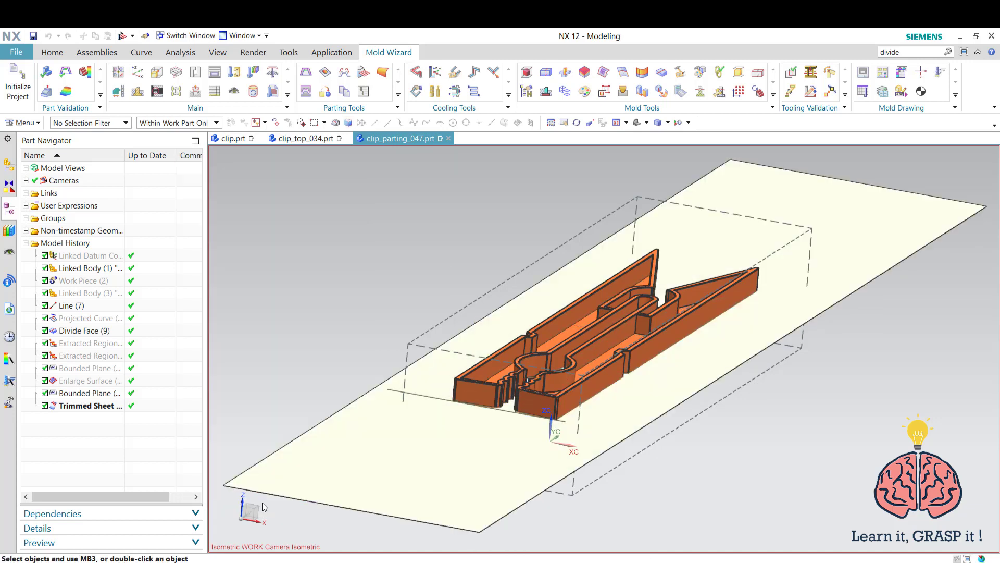
Create the cavity half from the cavity region and inspect its impression.
click(306, 92)
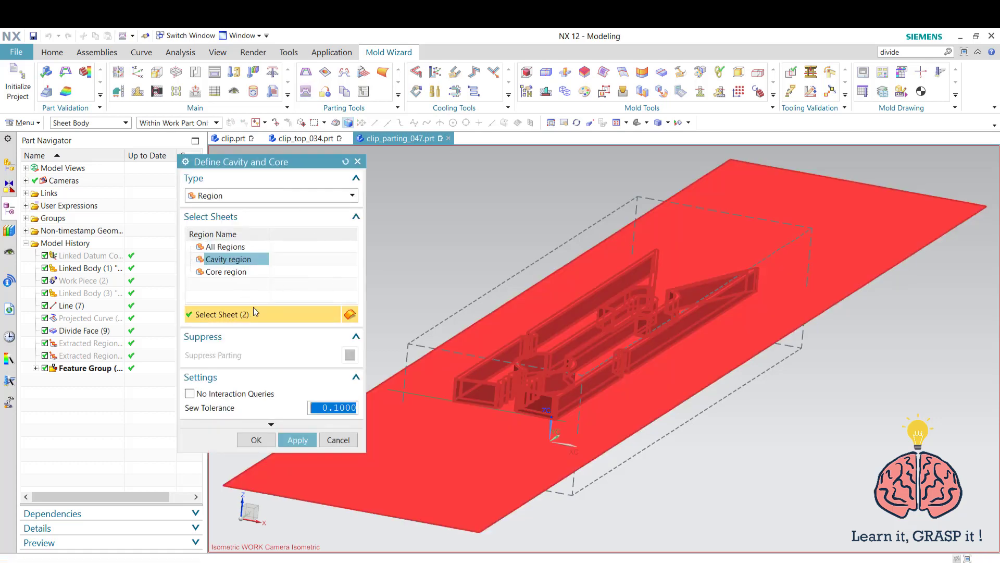
click(229, 271)
click(232, 259)
click(230, 272)
click(240, 261)
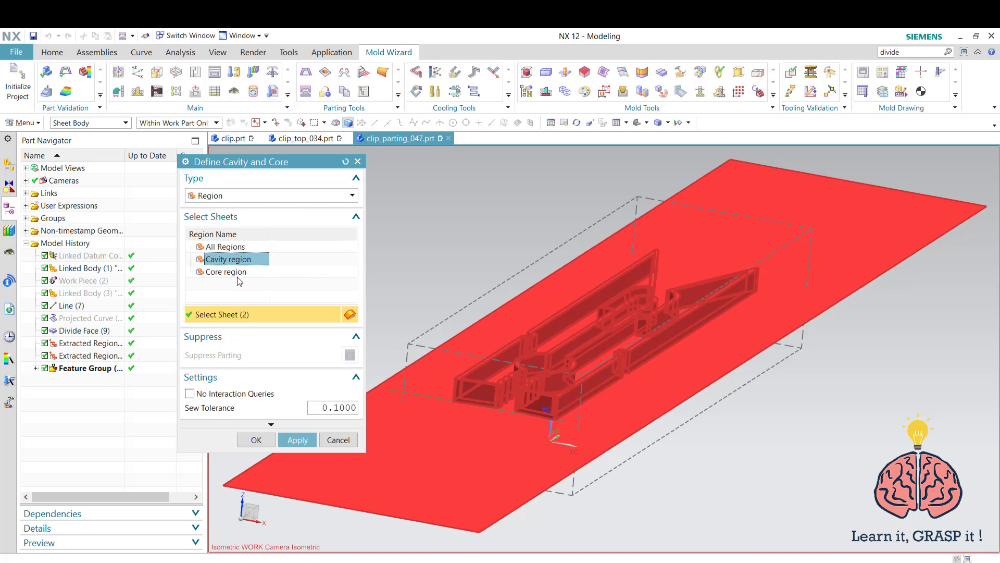
click(298, 440)
click(298, 441)
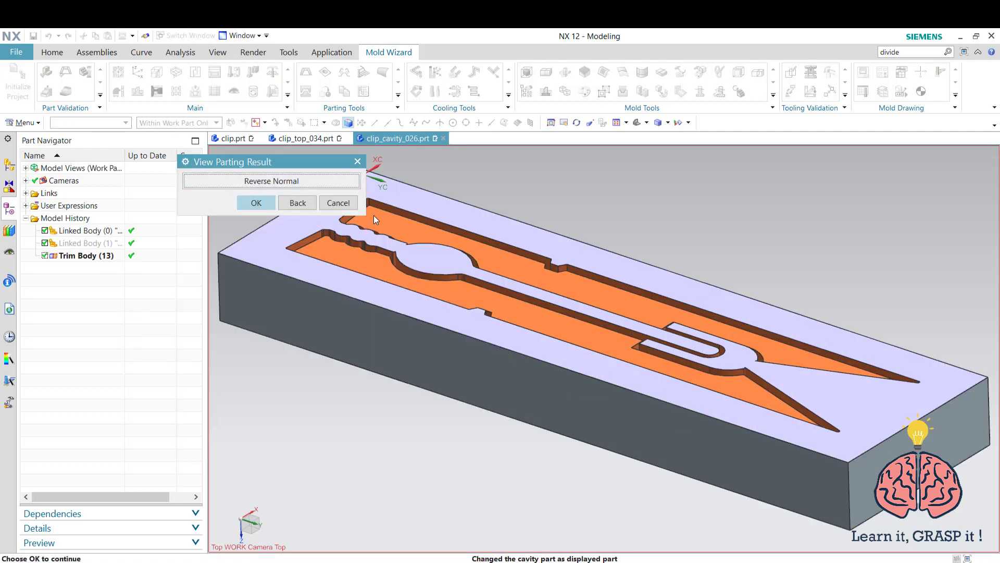
middle_drag(607, 194, 541, 215)
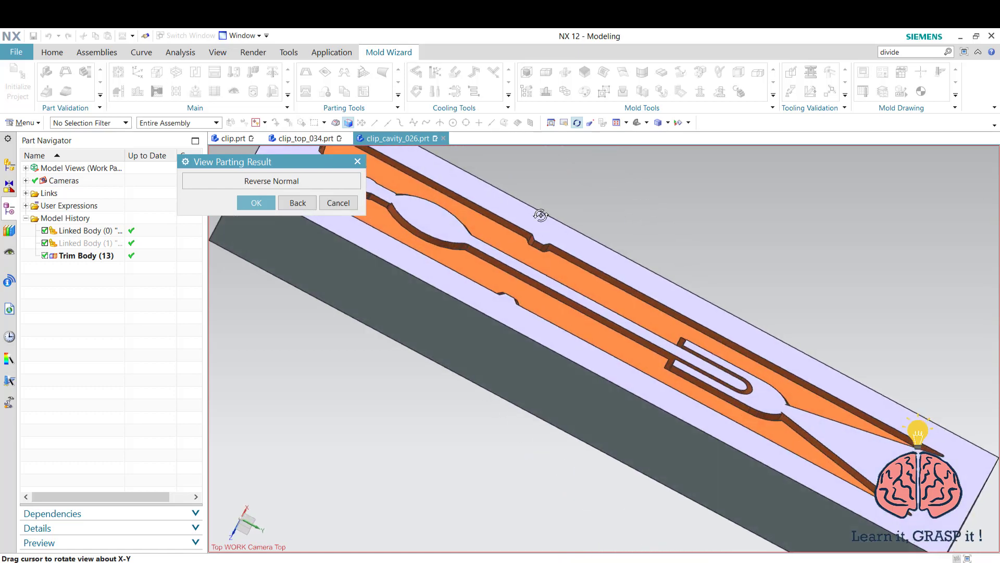
click(256, 203)
Create the core half from the core region, keeping the existing sewn sheets.
click(234, 275)
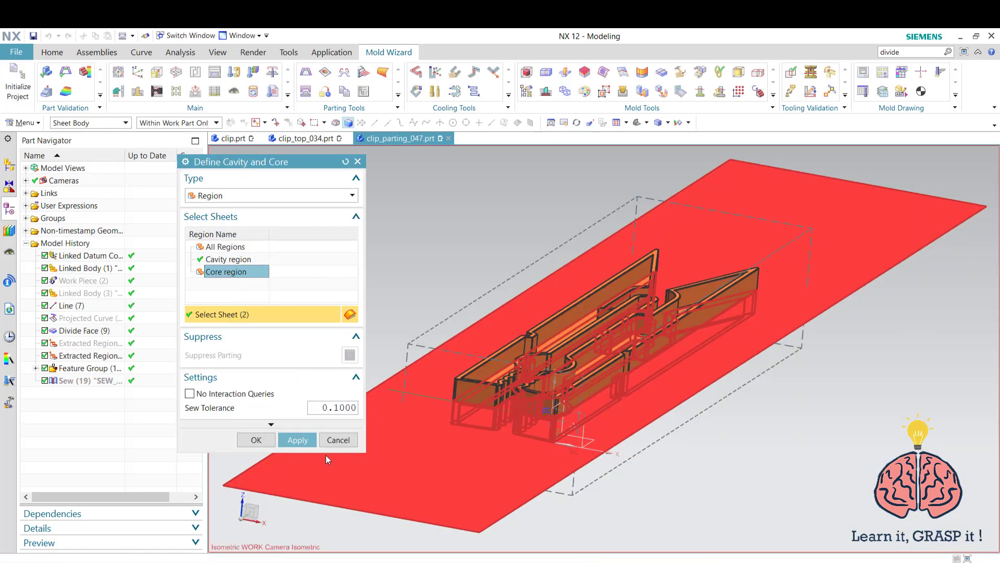
click(298, 440)
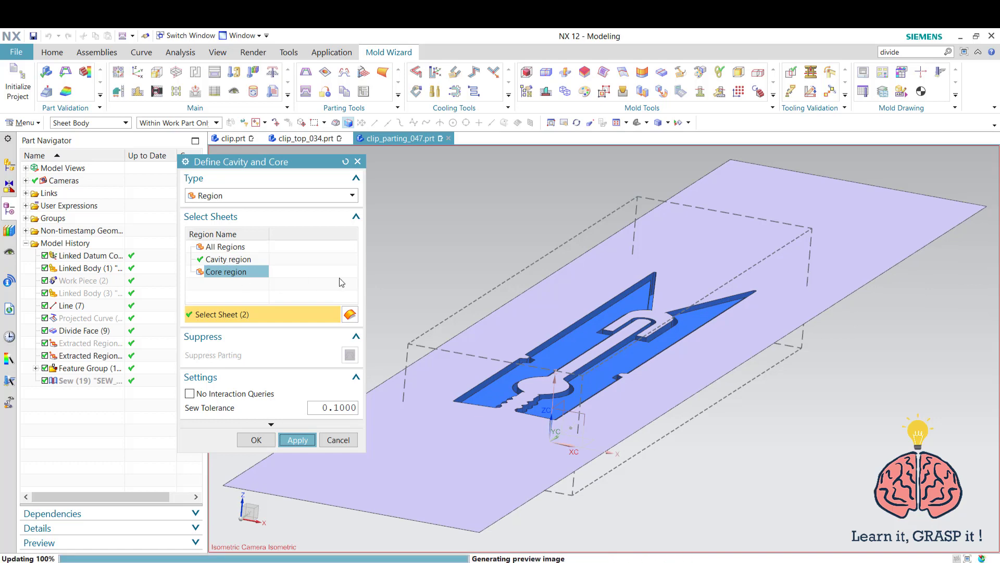
click(259, 202)
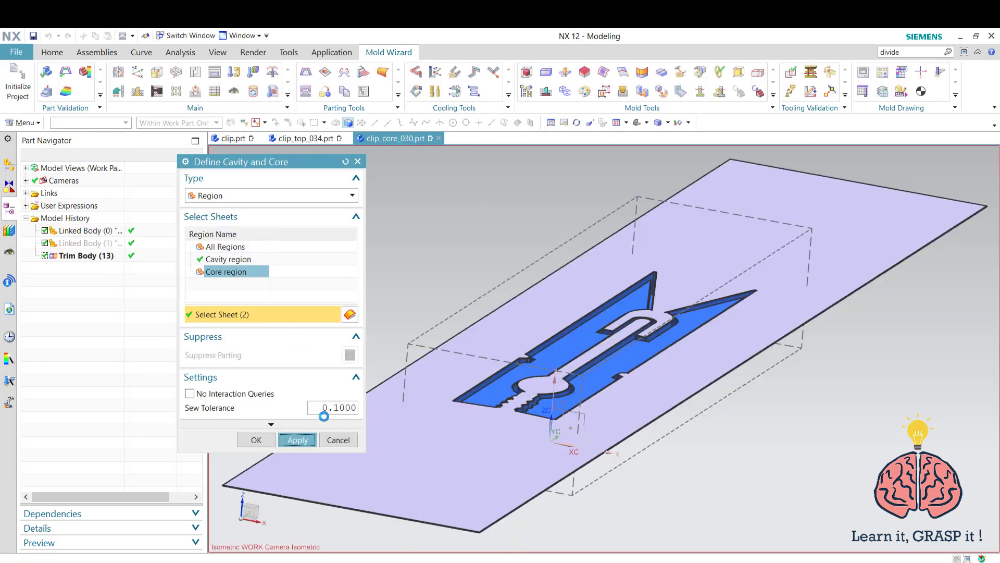
click(257, 440)
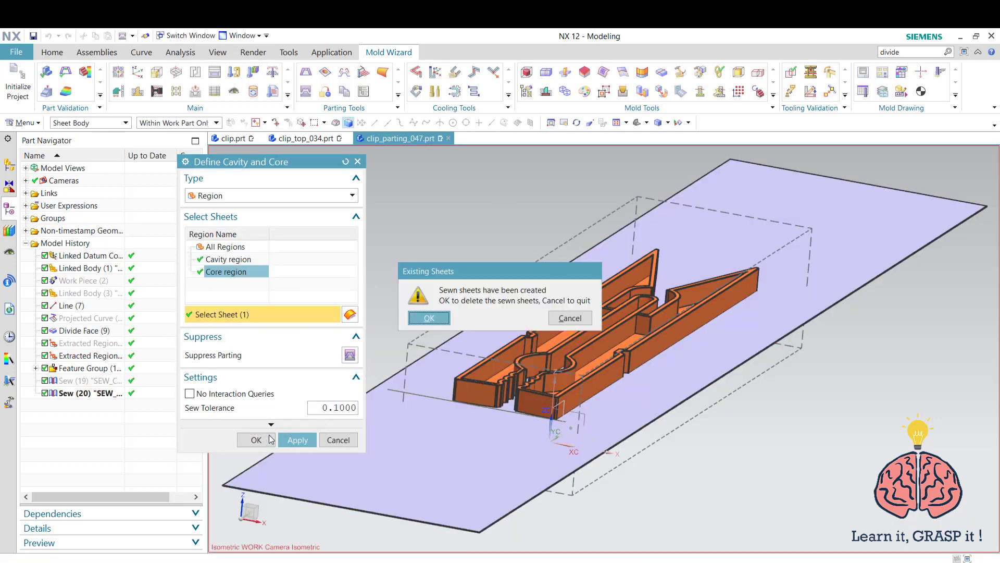
click(570, 318)
click(338, 440)
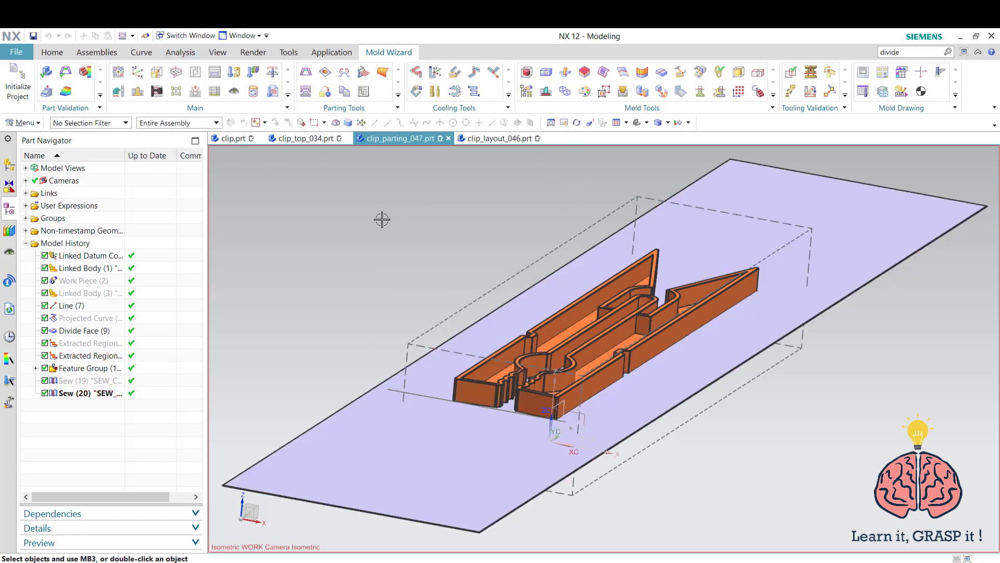
Switch to clip_prod_027.prt, fit the view, and review its components in the Assembly Navigator.
click(177, 35)
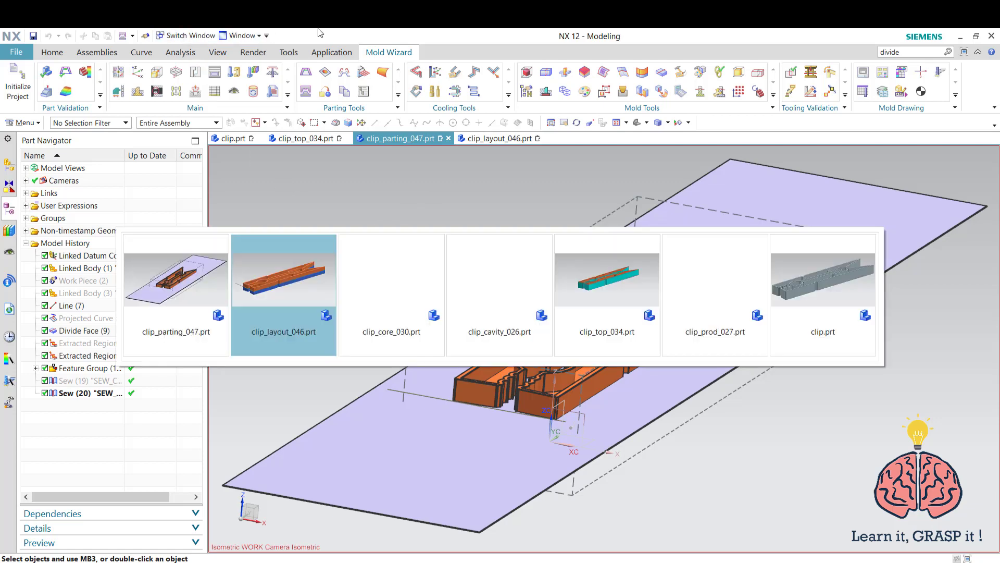
click(673, 266)
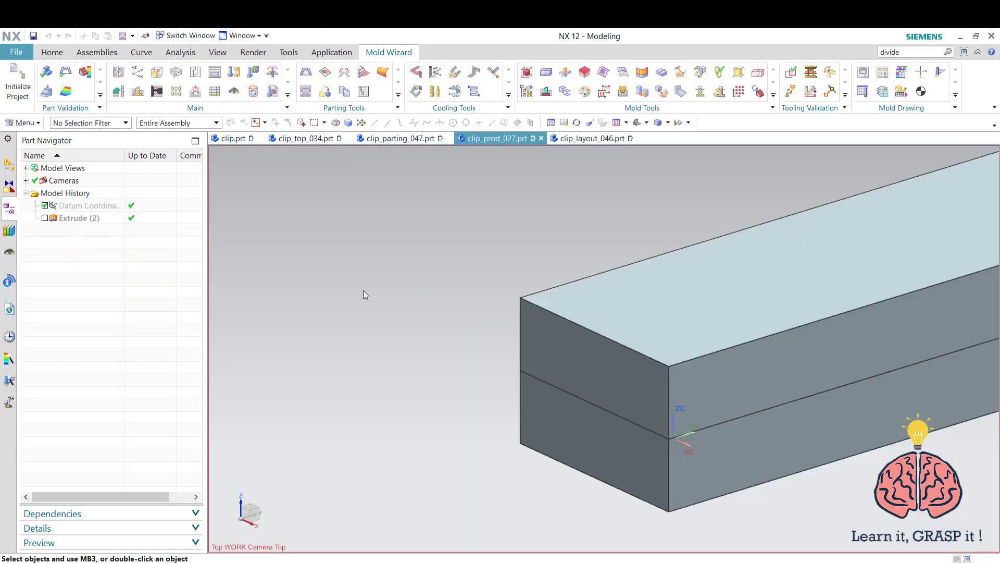
key(ctrl+f)
click(9, 164)
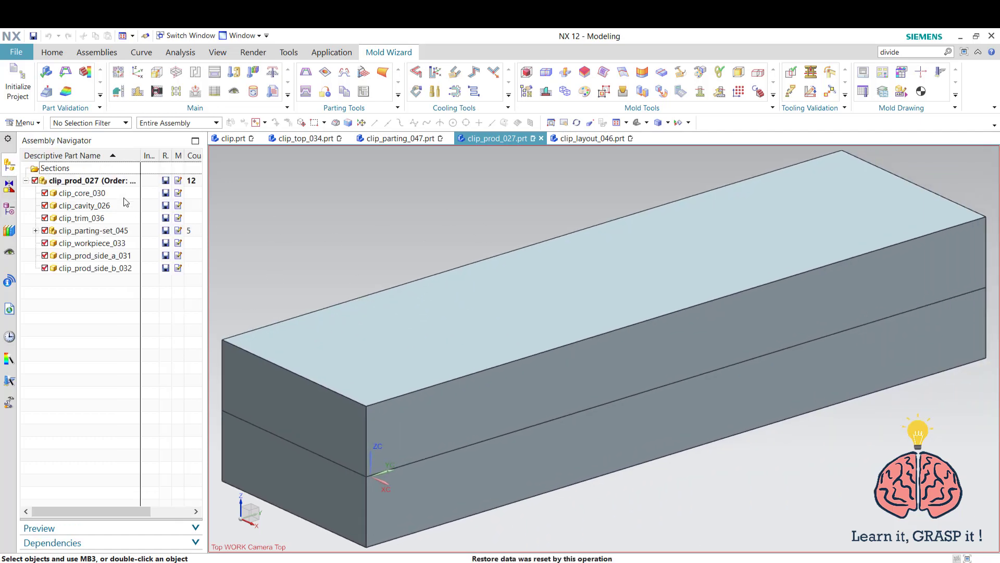
click(114, 207)
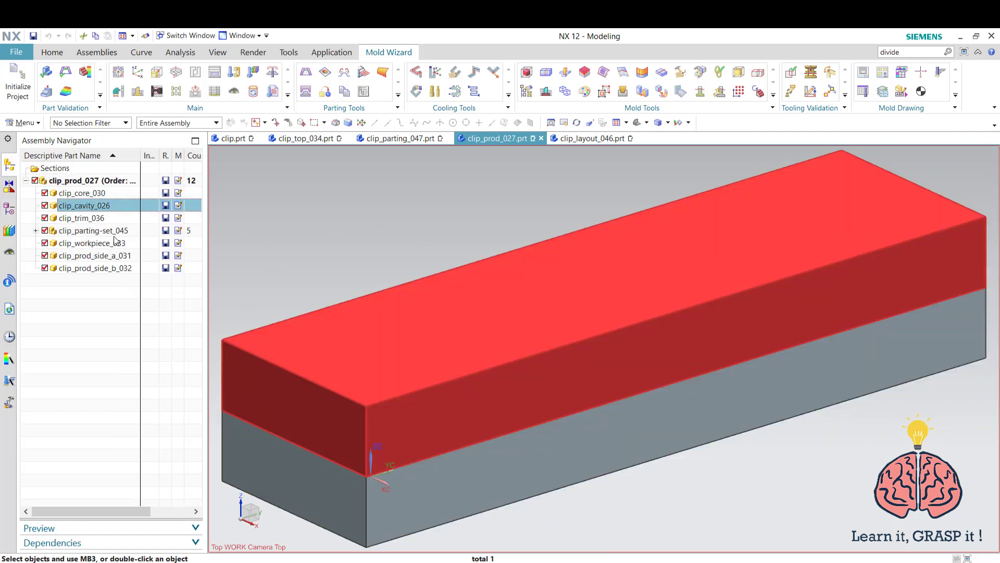
click(115, 242)
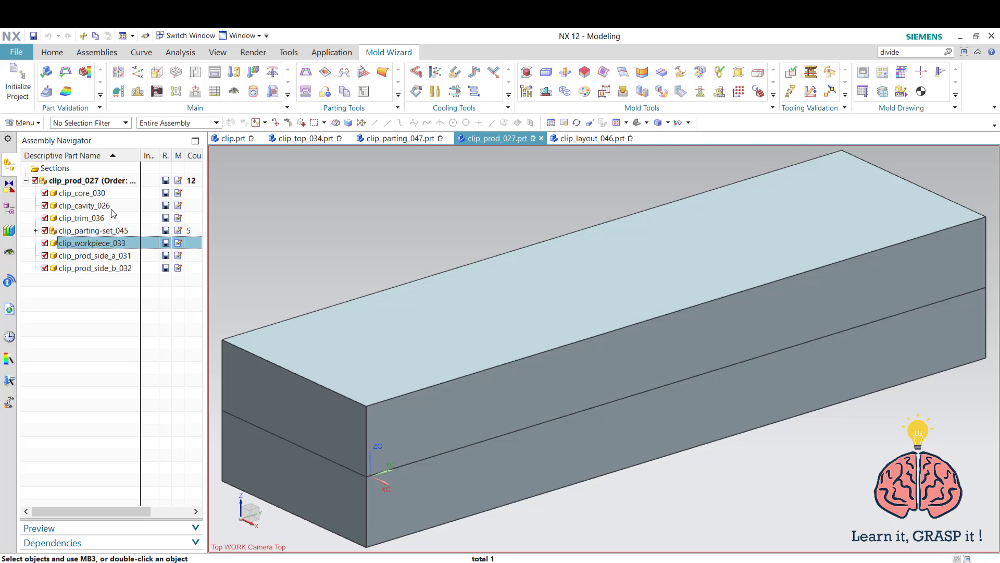
click(420, 258)
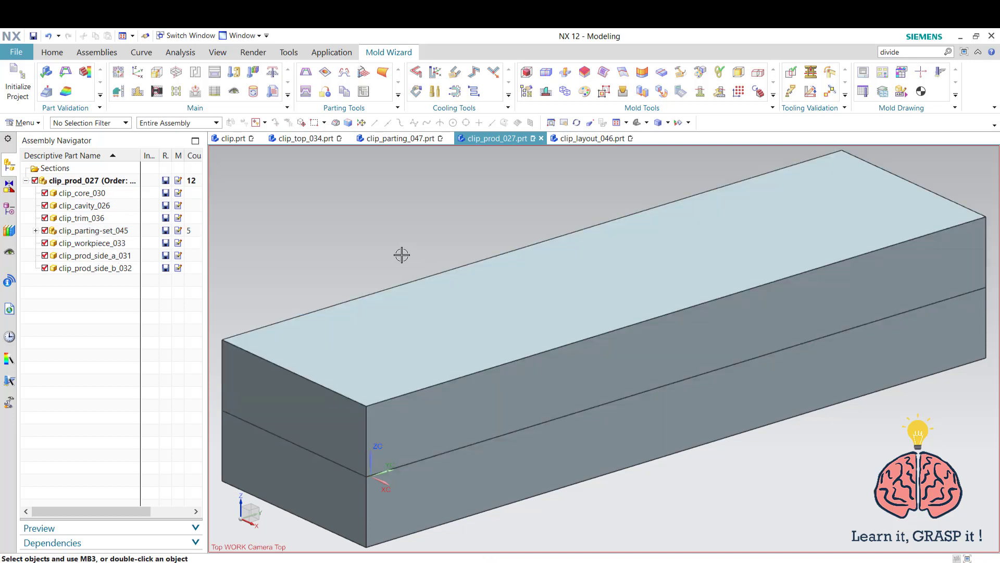
Create Sequence_1 and record clip_cavity_026 lifting up along Z, plus a camera position.
click(98, 52)
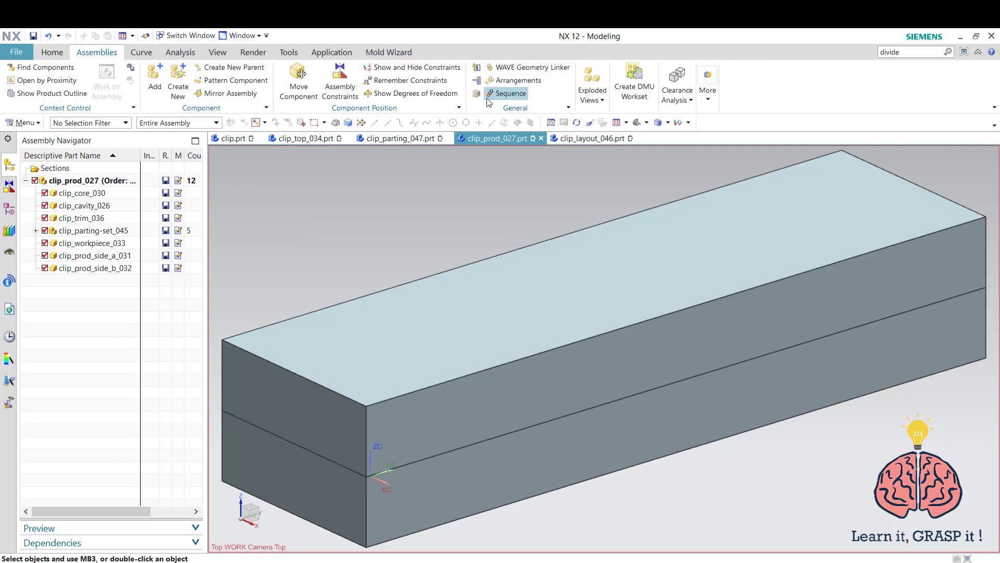
click(505, 94)
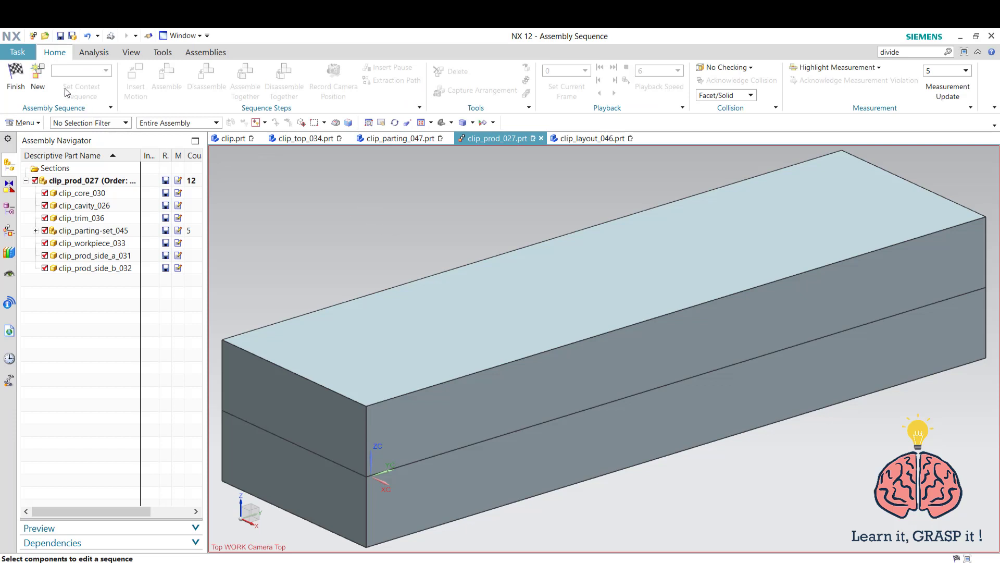
click(38, 75)
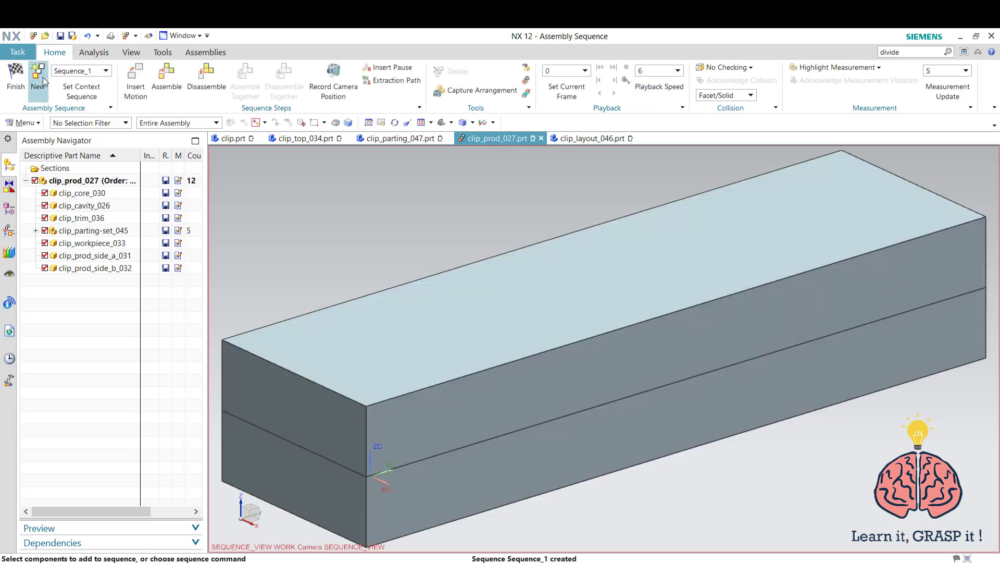
click(136, 81)
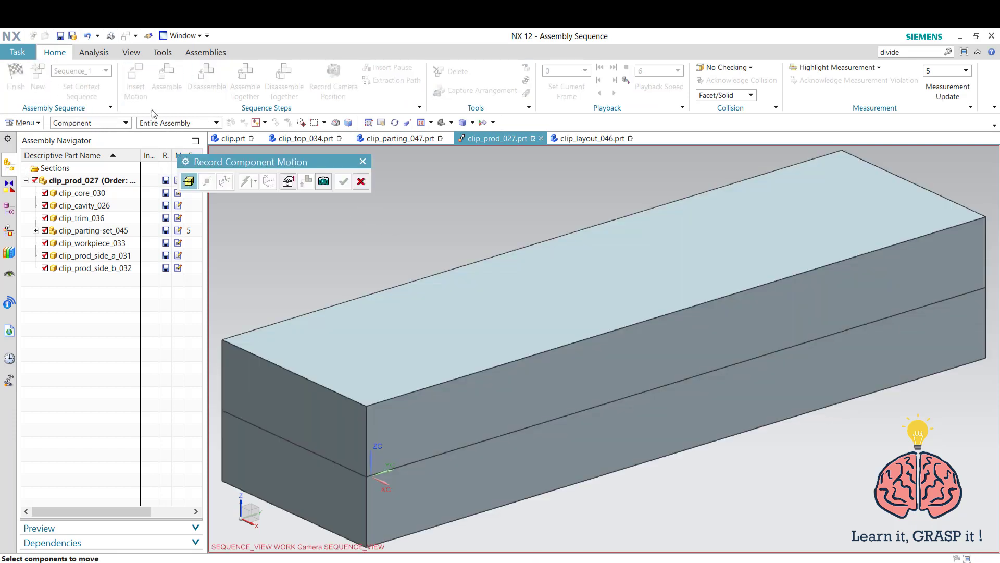
click(411, 319)
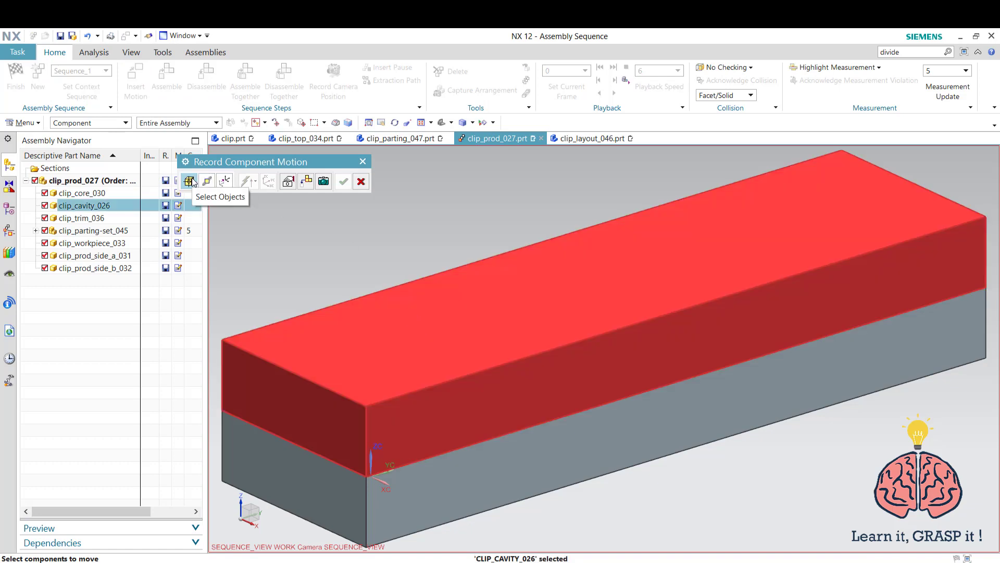
click(207, 181)
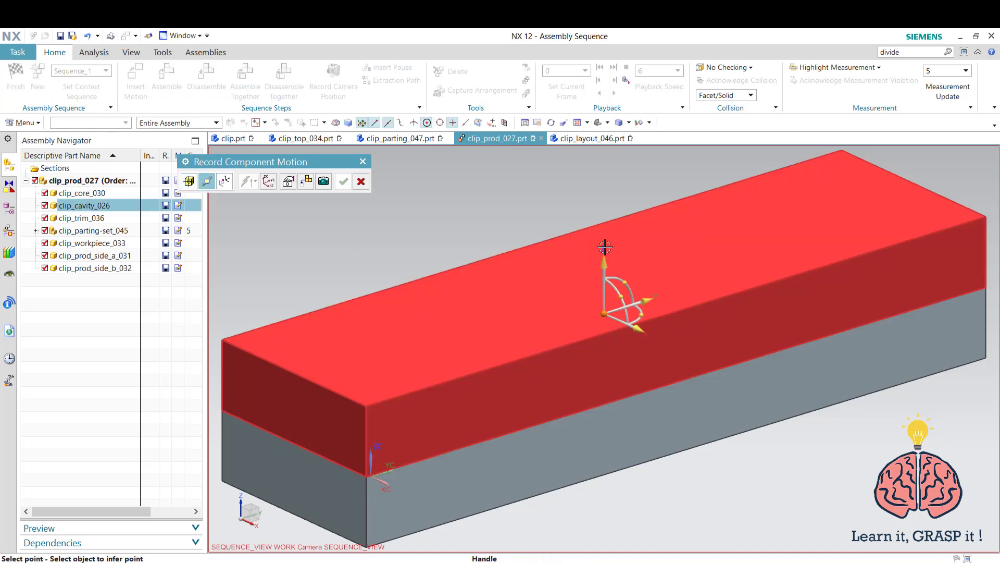
drag(605, 245, 599, 138)
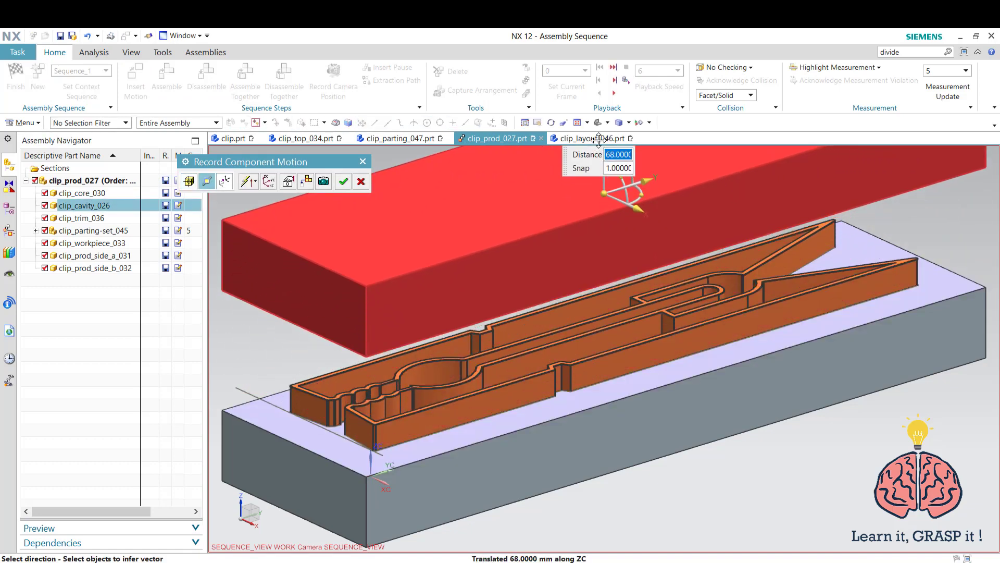
click(343, 182)
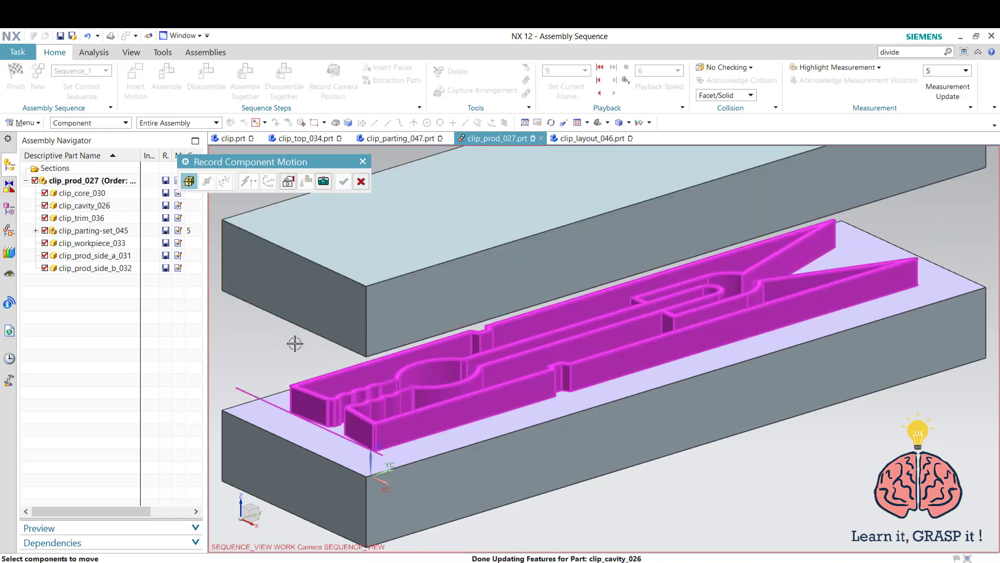
click(323, 181)
Record clip_core_030 moving down along Z to open the mold around the clip.
click(551, 123)
drag(540, 225, 239, 216)
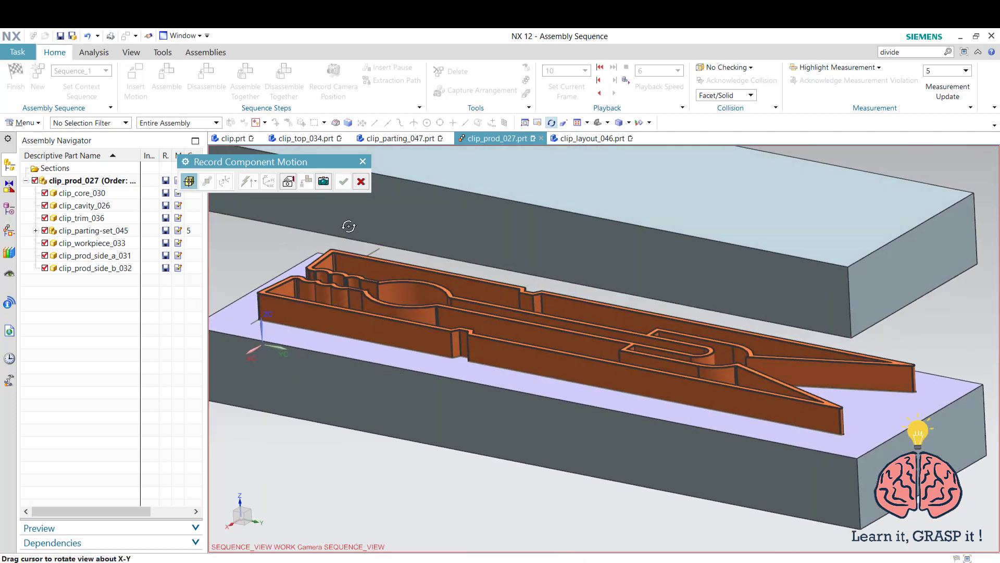
click(549, 122)
click(442, 412)
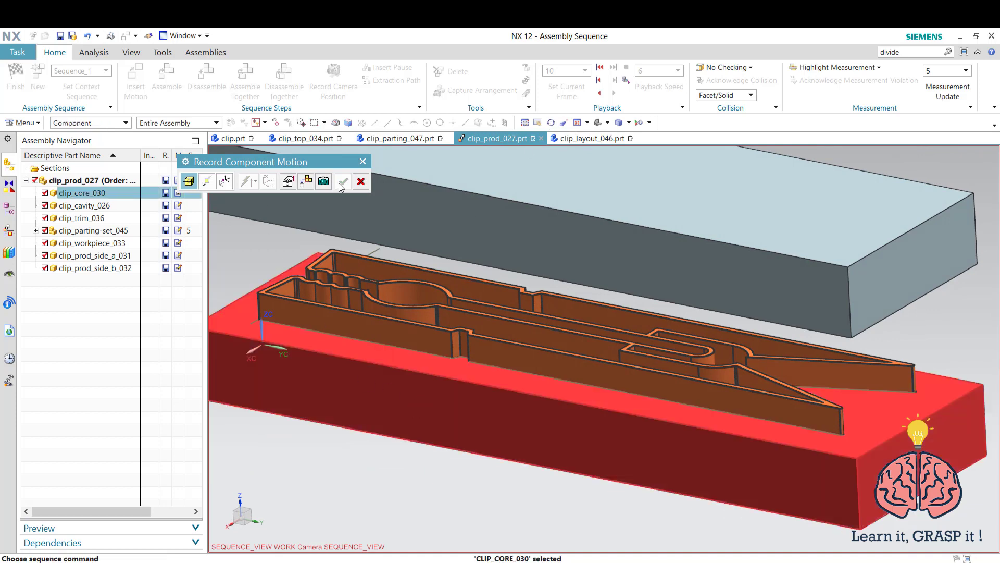
click(207, 182)
drag(603, 415, 563, 419)
click(343, 182)
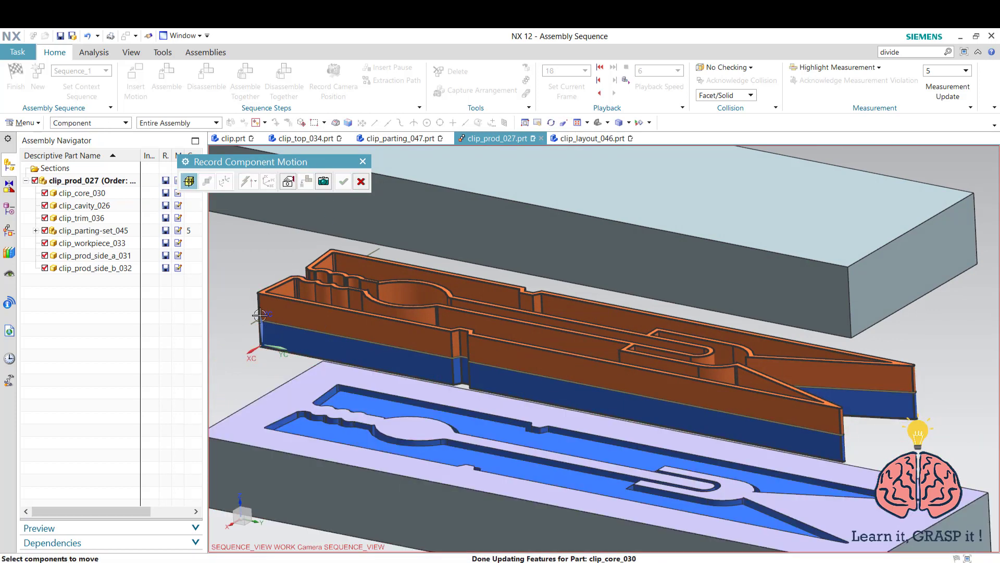
click(361, 182)
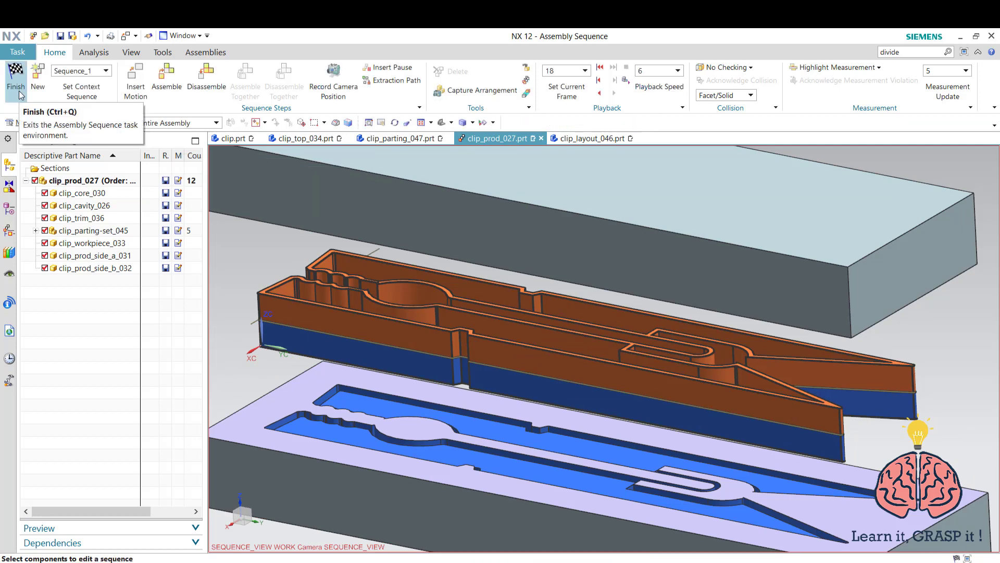
Finish the sequence, re-enter it, and play Sequence_1 forward to watch the mold open.
click(15, 78)
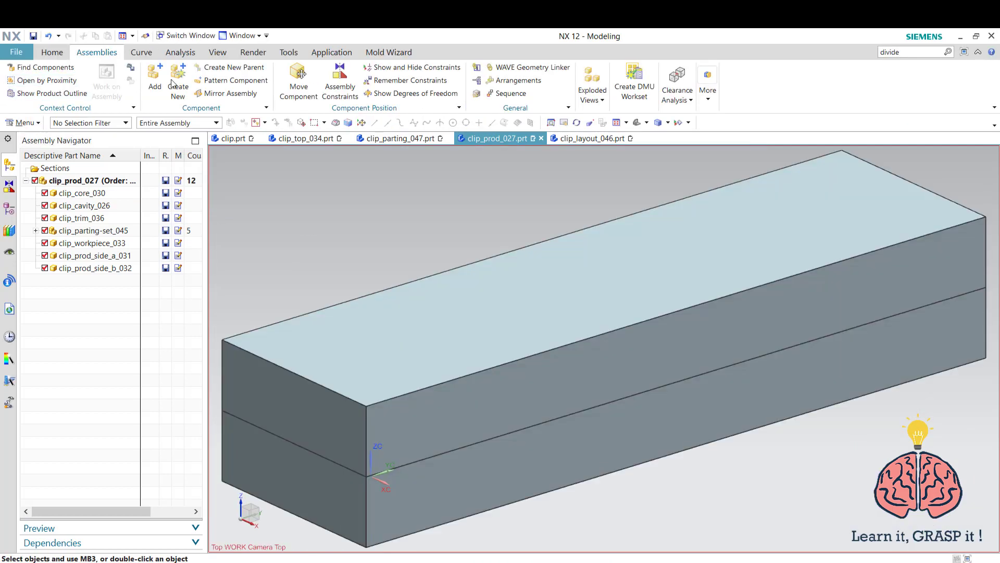
click(508, 94)
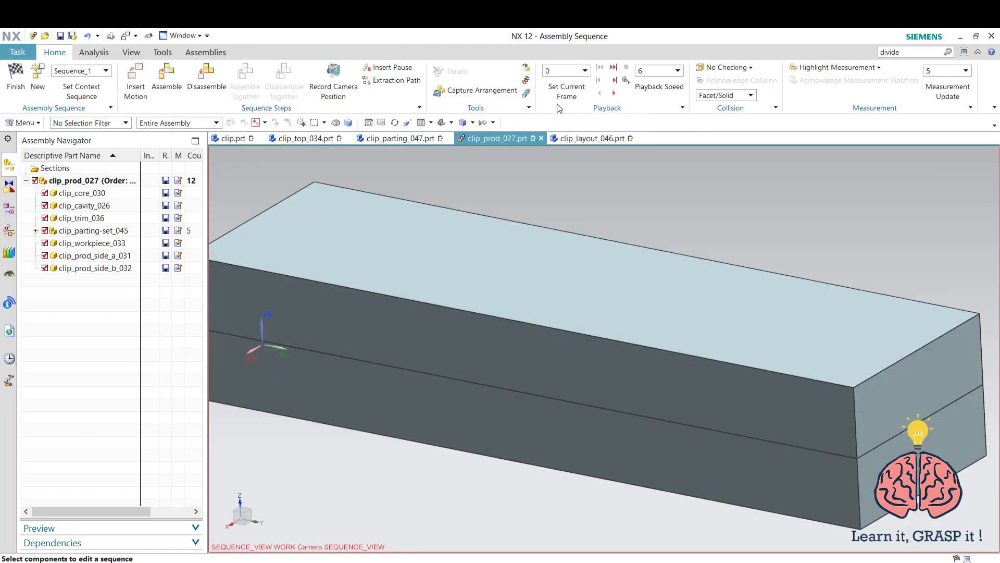
click(614, 93)
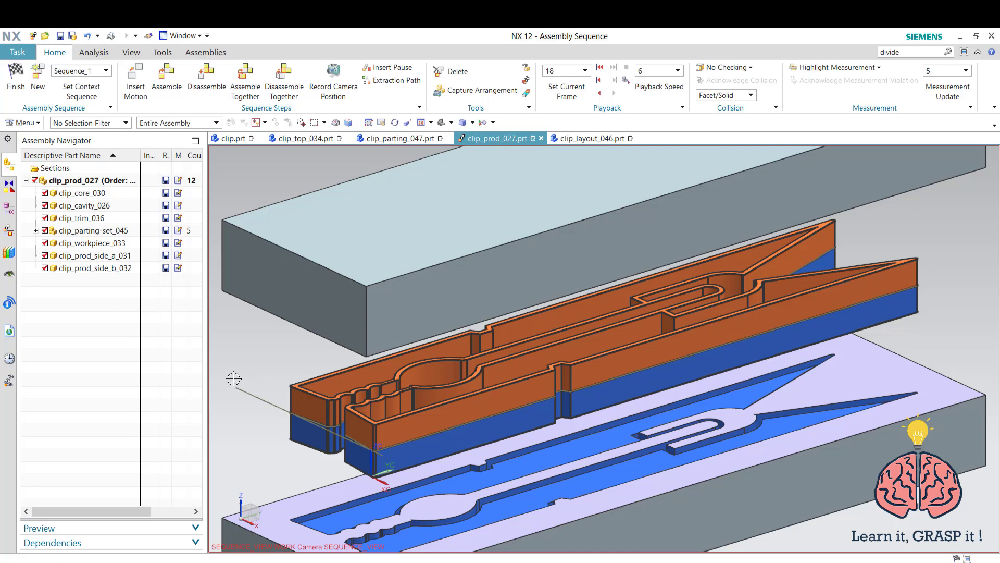
Finish the Assembly Sequence task to leave the sequencing environment.
click(18, 85)
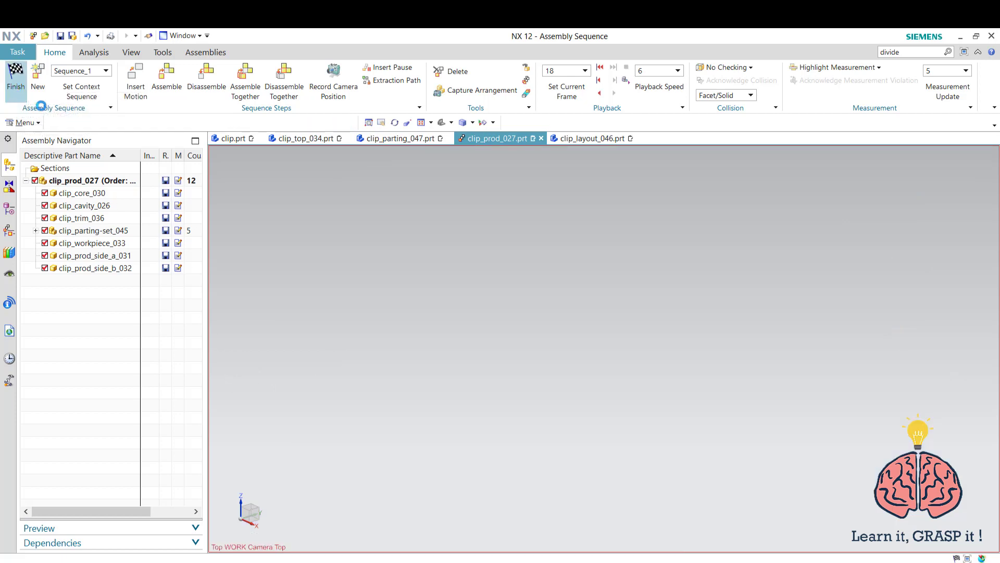